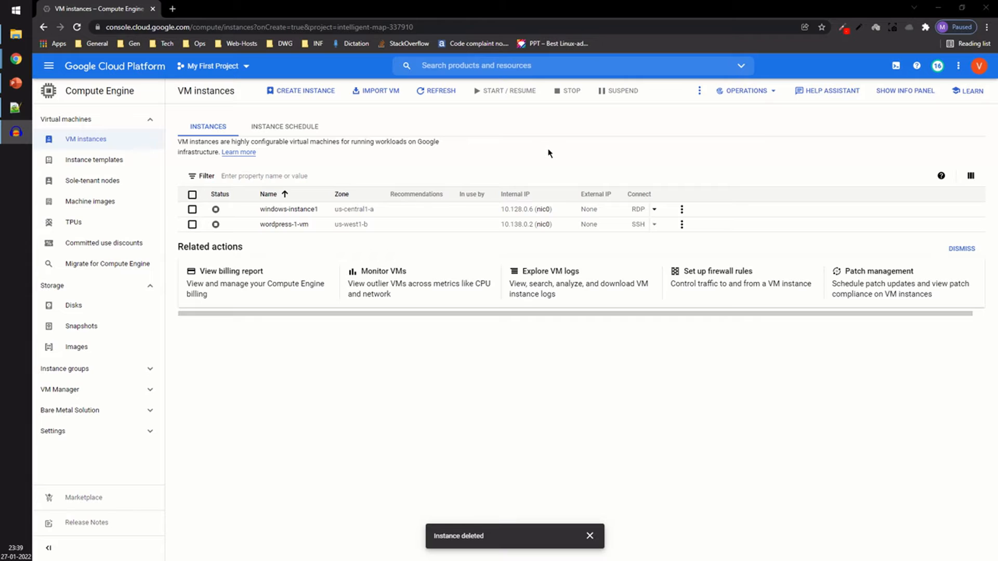
Step: Start creating a new VM instance and name it linux-instance1
{"action": "left_click", "coordinate": [333, 98]}
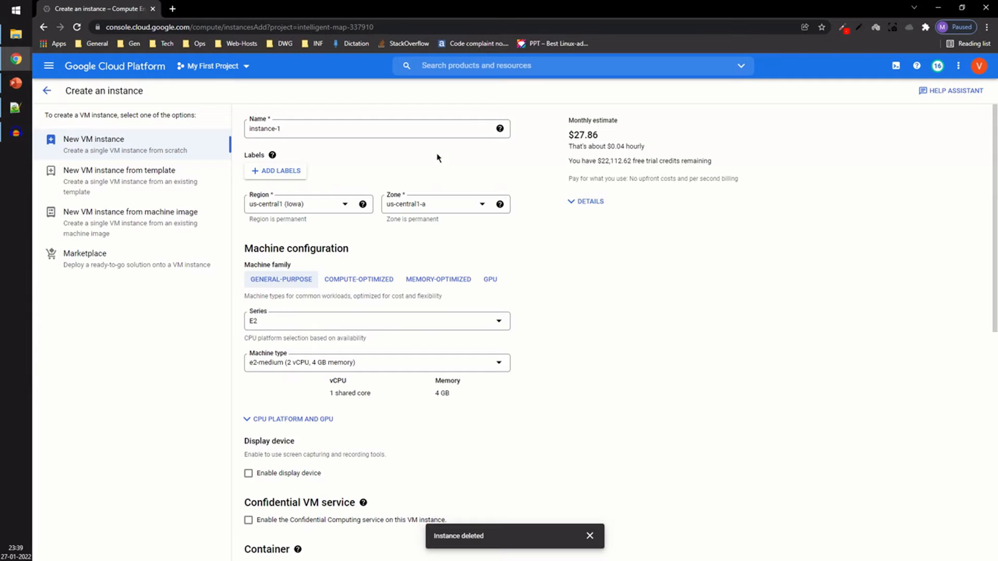
{"action": "left_click", "coordinate": [311, 128]}
{"action": "triple_click", "coordinate": [312, 127]}
{"action": "type", "text": "linux"}
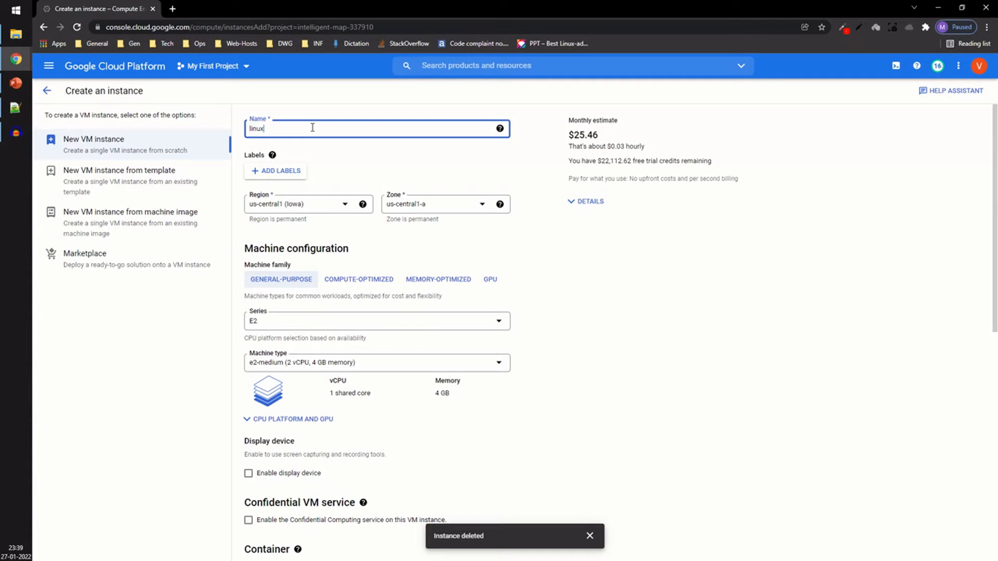
{"action": "type", "text": "-instance1"}
Step: Set the region to us-east4 (Northern Virginia) and the zone to us-east4-a
{"action": "left_click", "coordinate": [363, 205]}
{"action": "left_click", "coordinate": [315, 211]}
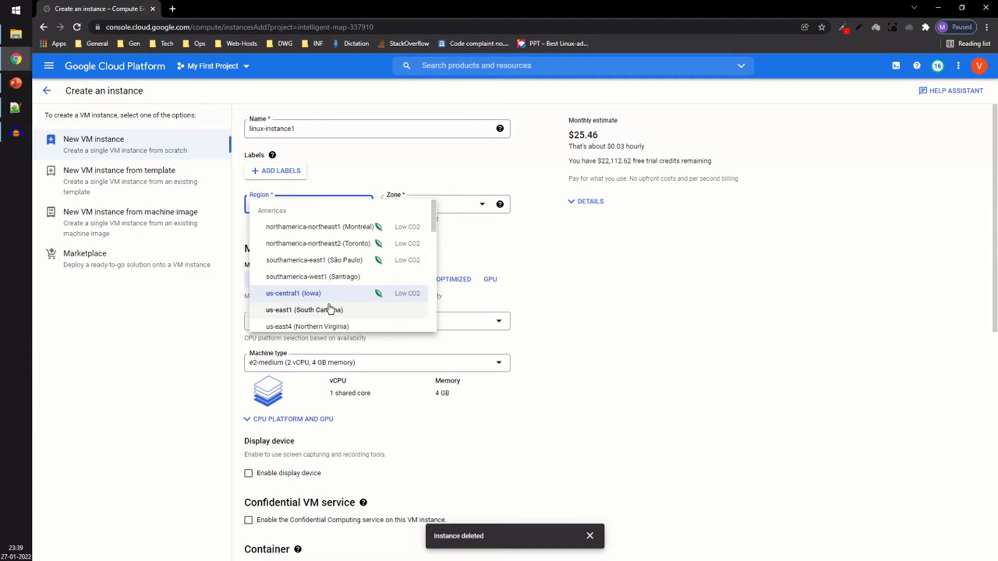
{"action": "scroll", "coordinate": [330, 309], "scroll_direction": "down", "scroll_amount": 1}
{"action": "left_click", "coordinate": [336, 275]}
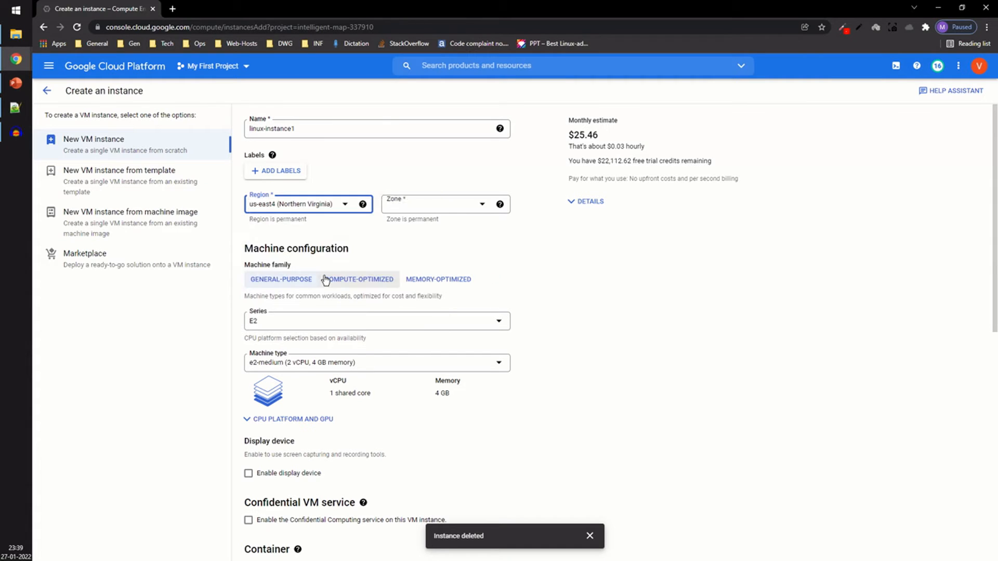
{"action": "left_click", "coordinate": [413, 211]}
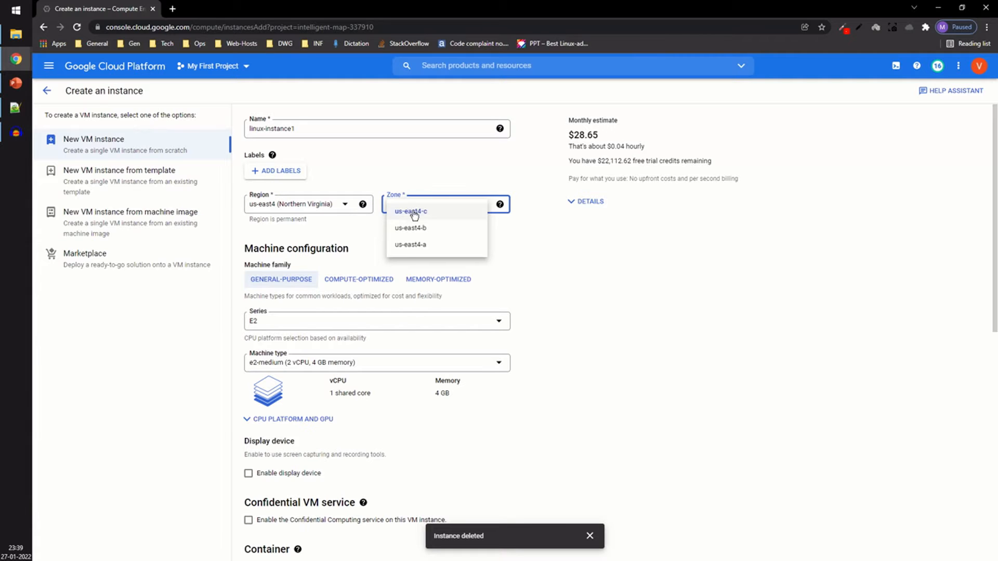
{"action": "left_click", "coordinate": [419, 246]}
Step: Keep the E2 series and switch the machine type to Custom
{"action": "scroll", "coordinate": [507, 262], "scroll_direction": "down", "scroll_amount": 3}
{"action": "scroll", "coordinate": [496, 244], "scroll_direction": "up", "scroll_amount": 2}
{"action": "left_click", "coordinate": [390, 275]}
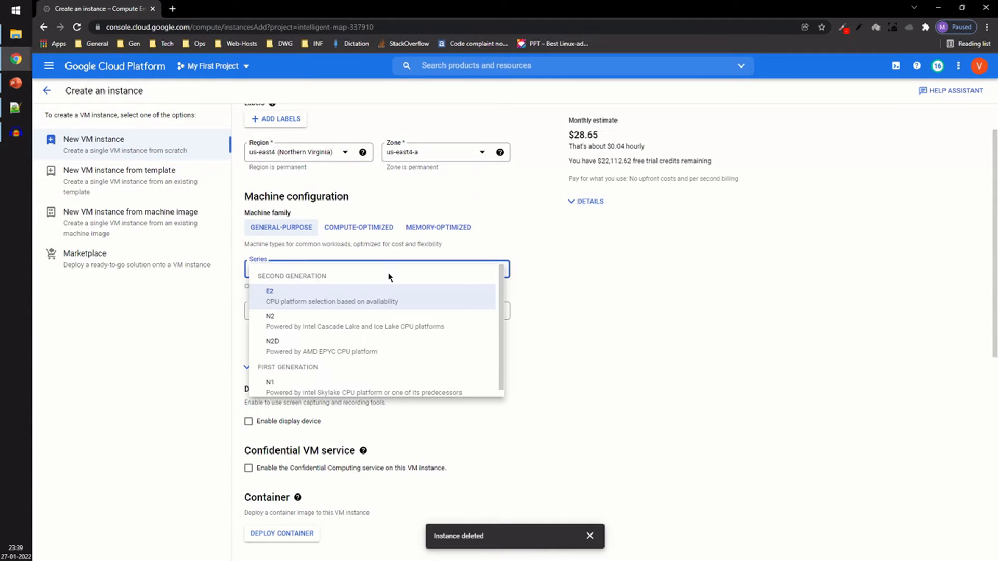
{"action": "scroll", "coordinate": [392, 326], "scroll_direction": "down", "scroll_amount": 1}
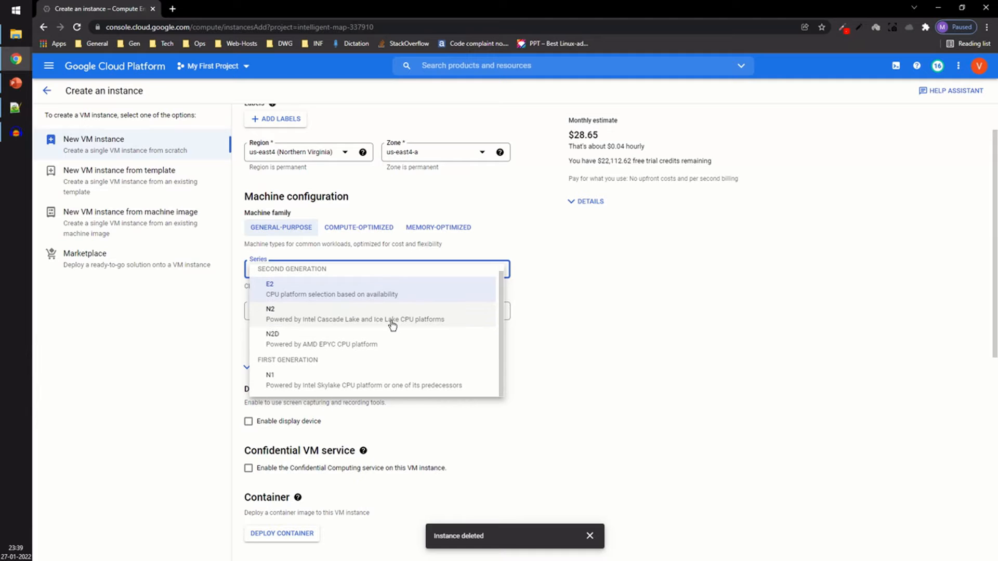
{"action": "left_click", "coordinate": [383, 301]}
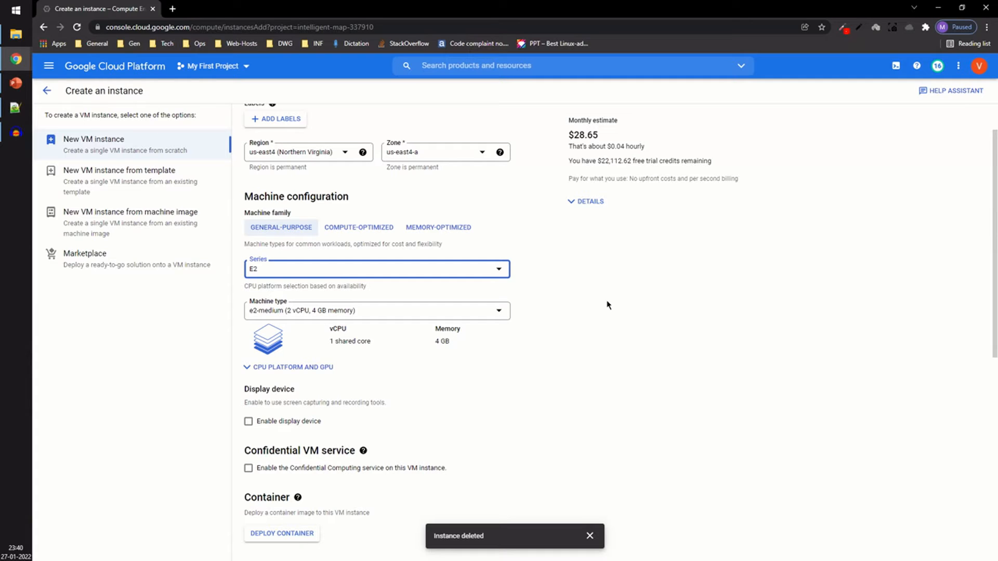
{"action": "left_click", "coordinate": [329, 318]}
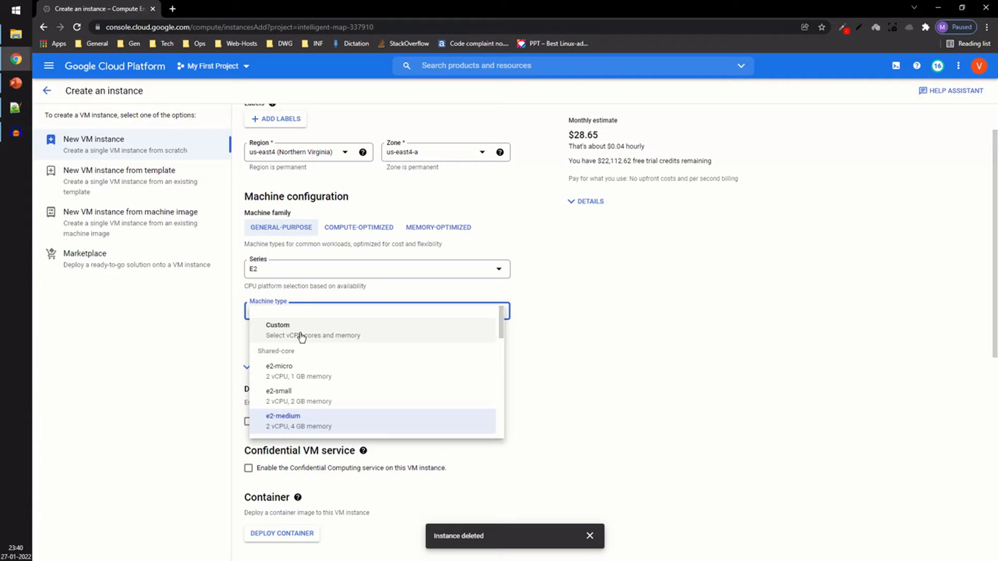
{"action": "left_click", "coordinate": [291, 310]}
{"action": "left_click", "coordinate": [292, 311]}
{"action": "left_click", "coordinate": [292, 340]}
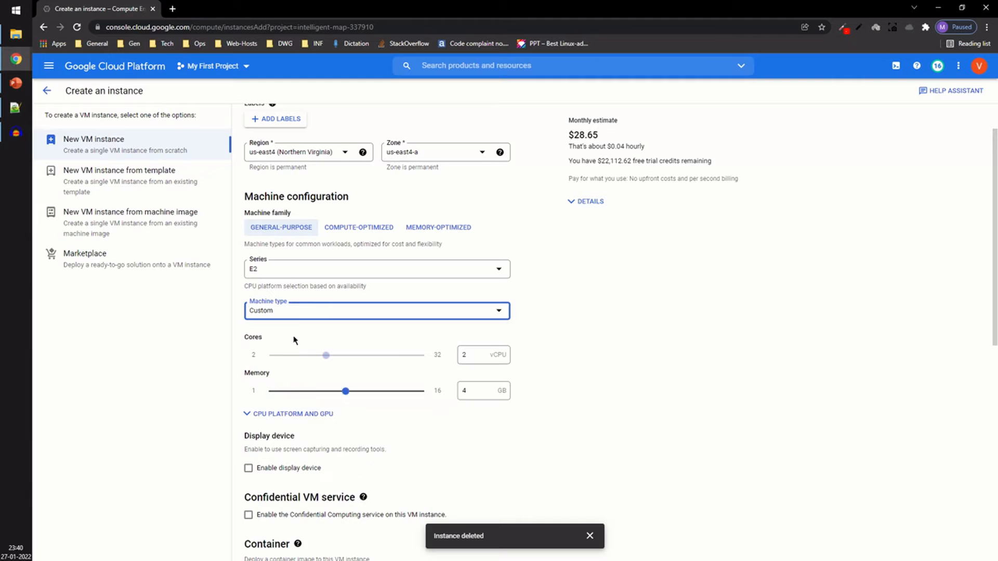
Step: Set the custom cores to 4 vCPU
{"action": "left_click", "coordinate": [474, 359]}
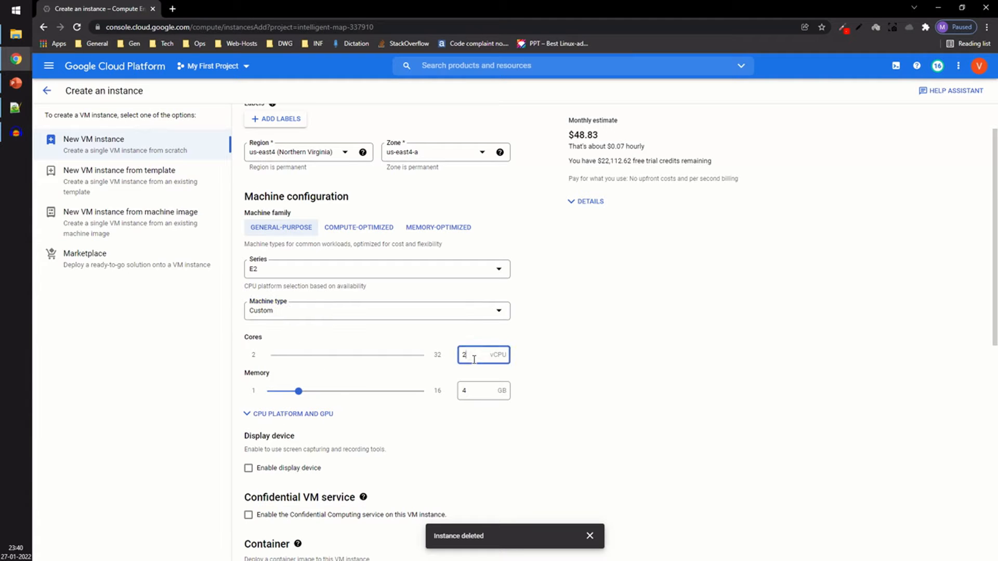
{"action": "key", "text": "BackSpace"}
{"action": "type", "text": "4"}
Step: Set the custom memory to 8 GB and the cores to 2 vCPU
{"action": "left_click", "coordinate": [483, 393]}
{"action": "key", "text": "BackSpace"}
{"action": "key", "text": "BackSpace"}
{"action": "type", "text": "89"}
{"action": "key", "text": "BackSpace"}
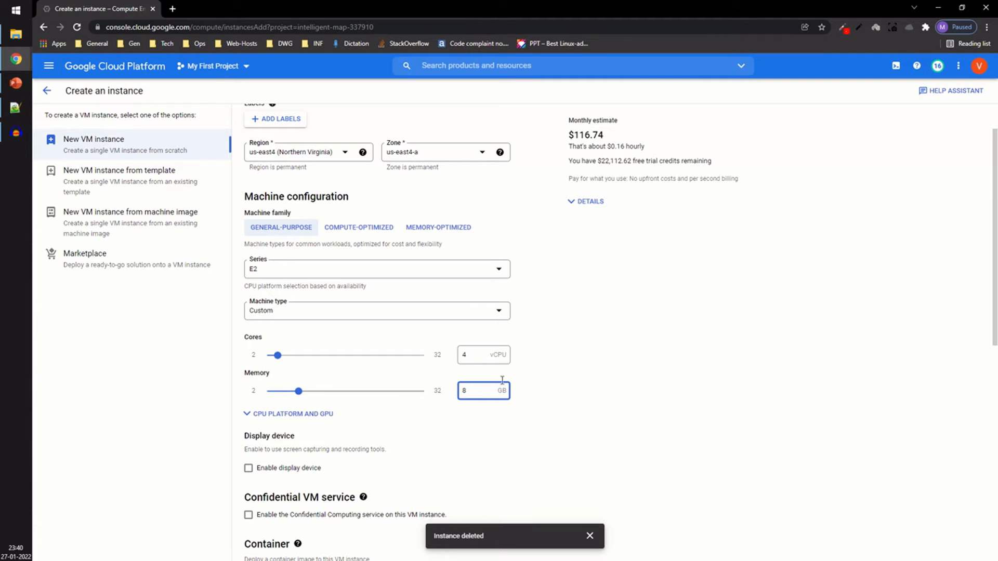
{"action": "left_click", "coordinate": [468, 357]}
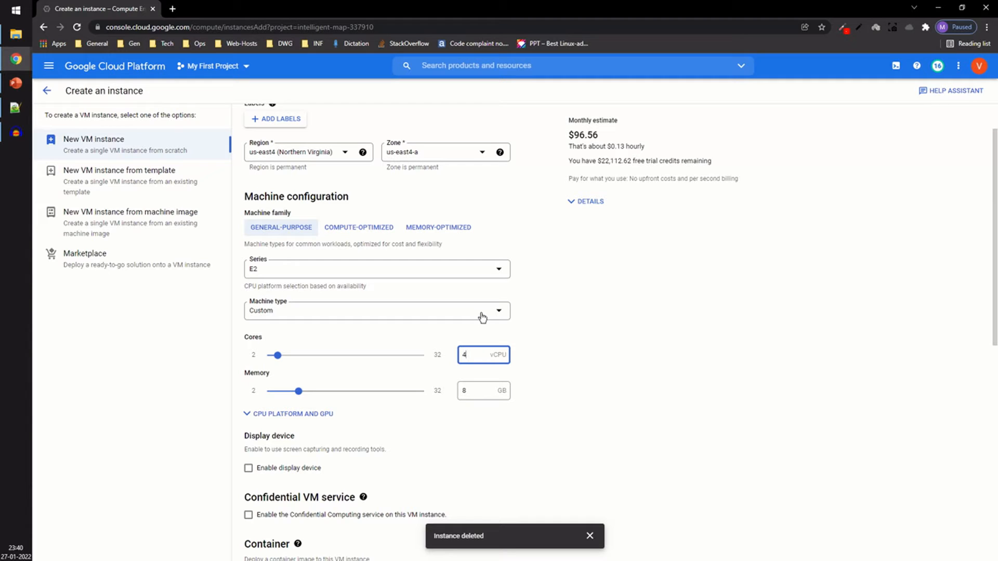
{"action": "key", "text": "BackSpace"}
{"action": "type", "text": "2"}
Step: Inspect the CPU platform and GPU options, leaving the CPU platform on Automatic
{"action": "scroll", "coordinate": [557, 406], "scroll_direction": "down", "scroll_amount": 4}
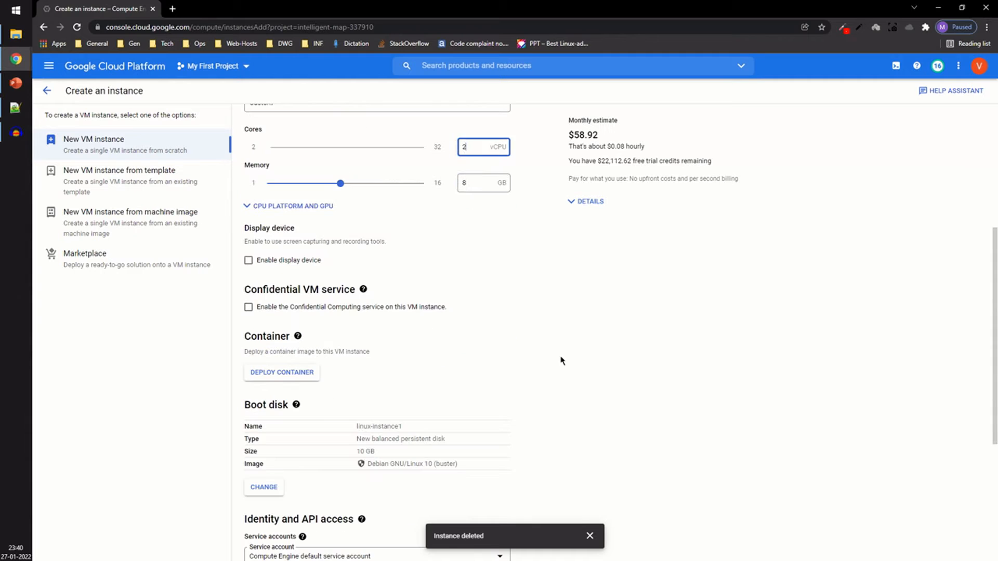
{"action": "left_click", "coordinate": [311, 205]}
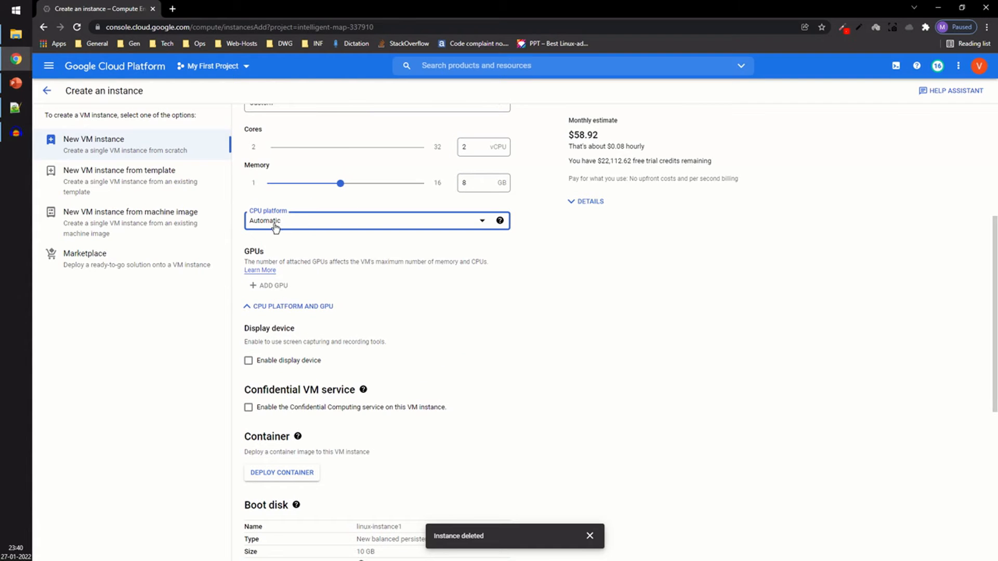
{"action": "left_click", "coordinate": [315, 229]}
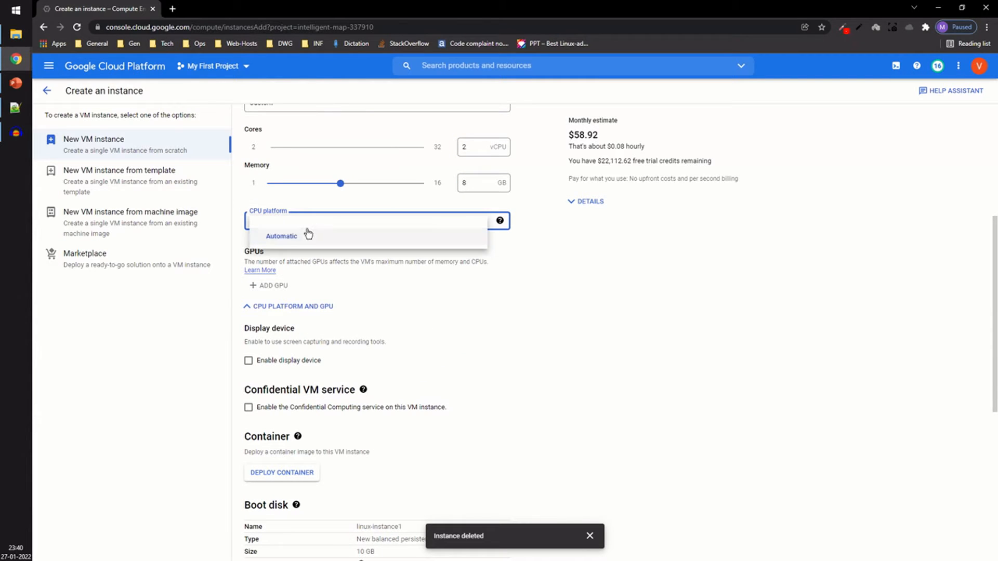
{"action": "left_click", "coordinate": [311, 238]}
{"action": "mouse_move", "coordinate": [263, 286]}
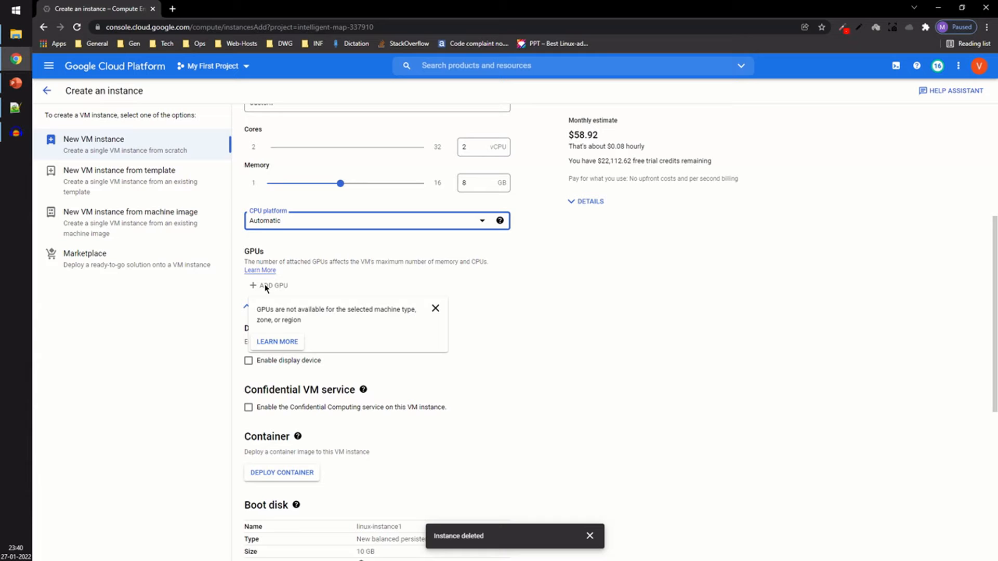
Step: Open the boot disk settings and choose CentOS as the operating system
{"action": "scroll", "coordinate": [562, 314], "scroll_direction": "down", "scroll_amount": 5}
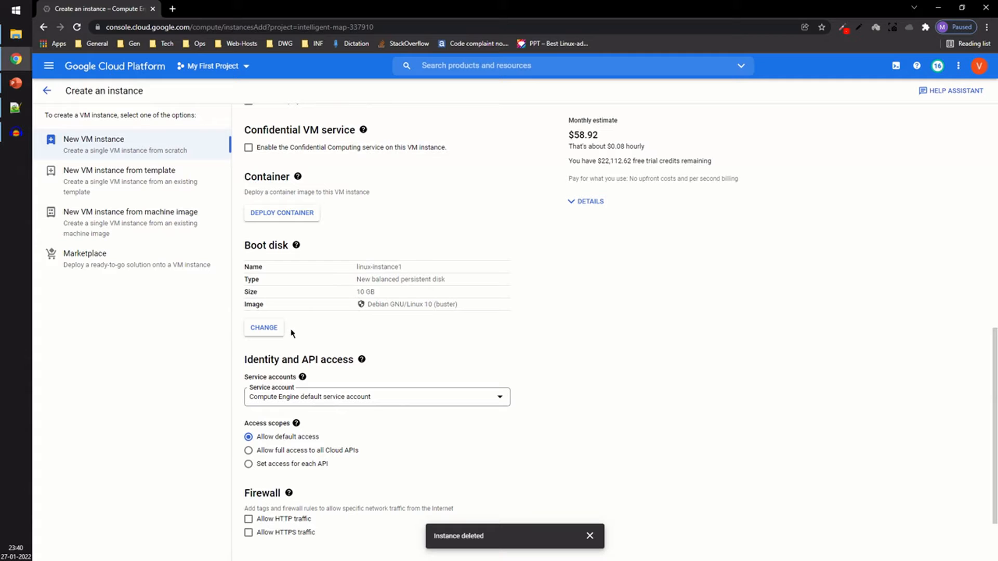
{"action": "left_click", "coordinate": [275, 335]}
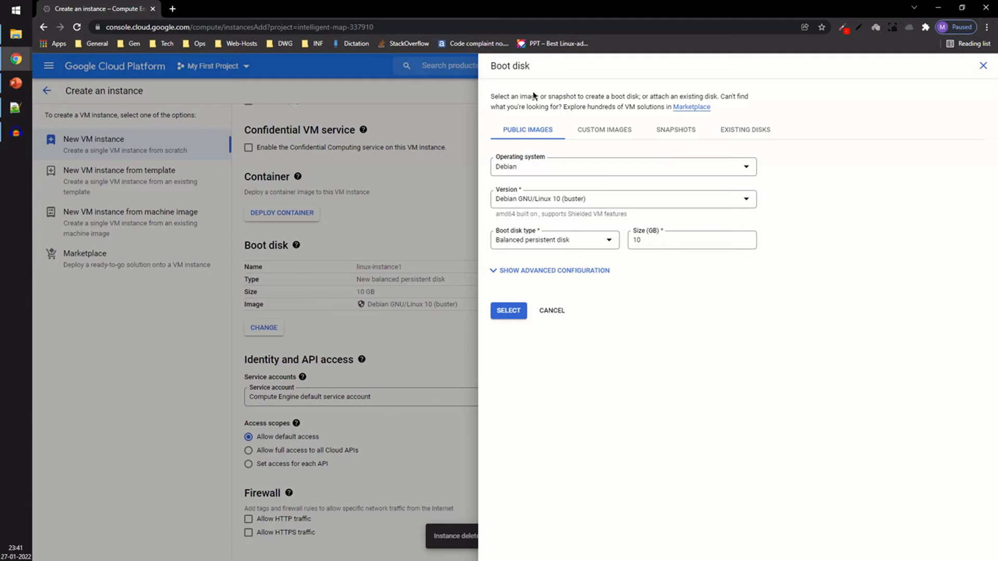
{"action": "left_click", "coordinate": [566, 167]}
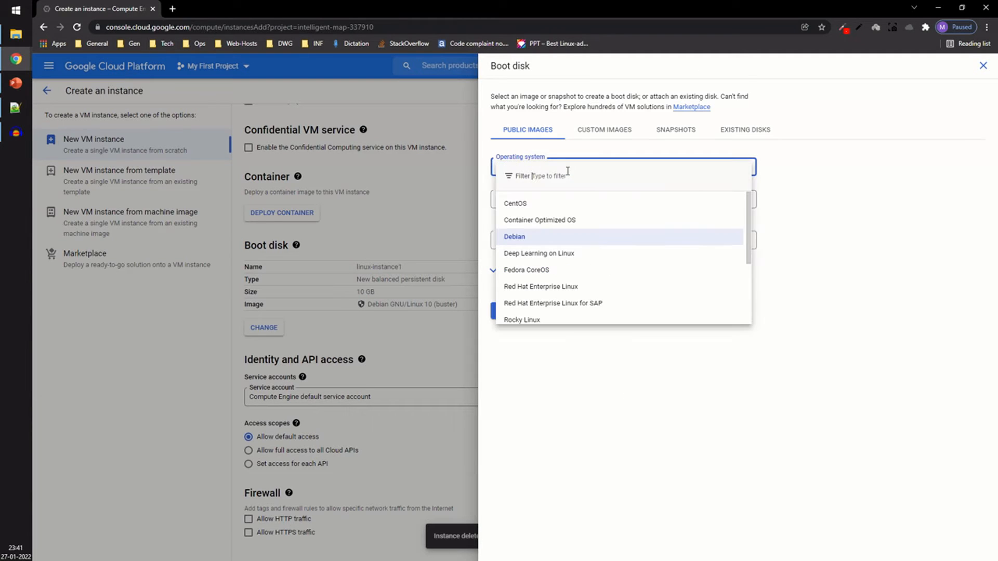
{"action": "left_click", "coordinate": [540, 210]}
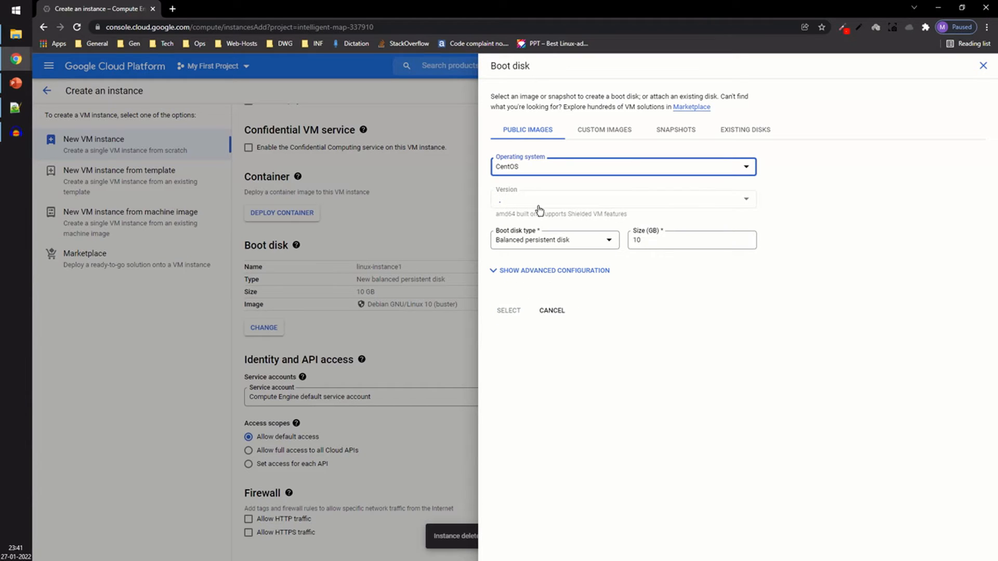
{"action": "left_click", "coordinate": [557, 173]}
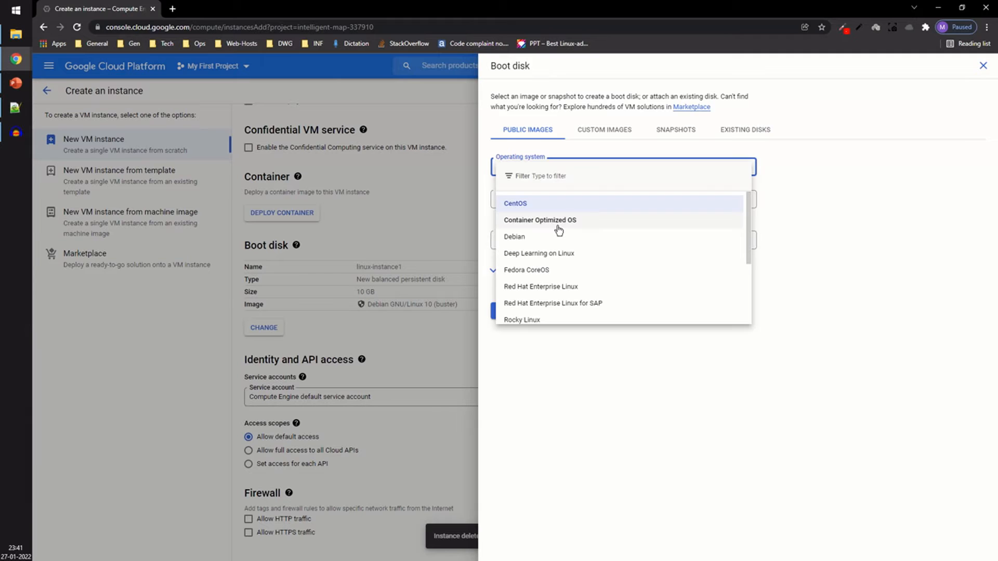
{"action": "scroll", "coordinate": [559, 231], "scroll_direction": "down", "scroll_amount": 3}
{"action": "scroll", "coordinate": [550, 314], "scroll_direction": "up", "scroll_amount": 2}
{"action": "scroll", "coordinate": [550, 314], "scroll_direction": "up", "scroll_amount": 2}
{"action": "scroll", "coordinate": [617, 241], "scroll_direction": "down", "scroll_amount": 3}
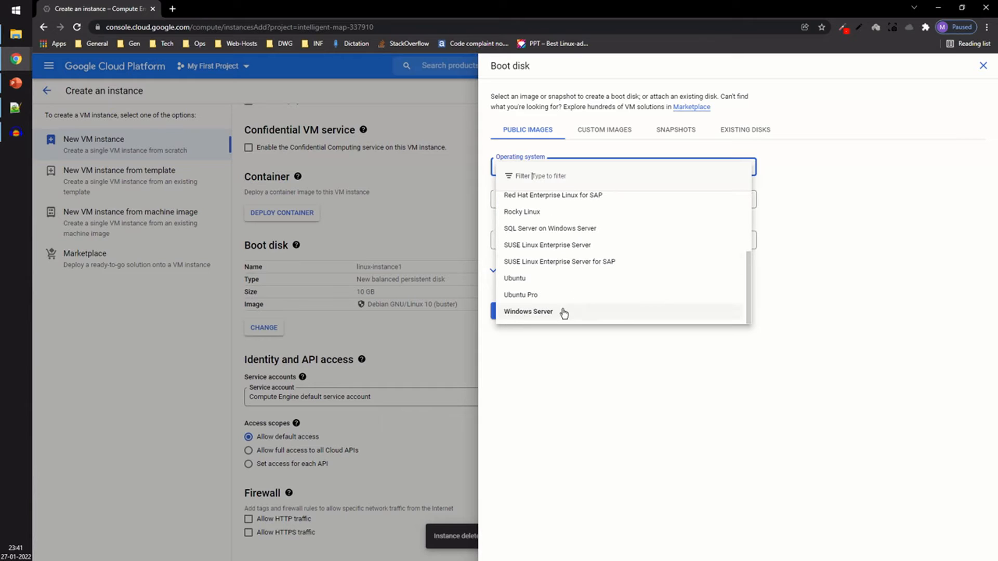
{"action": "scroll", "coordinate": [564, 301], "scroll_direction": "up", "scroll_amount": 3}
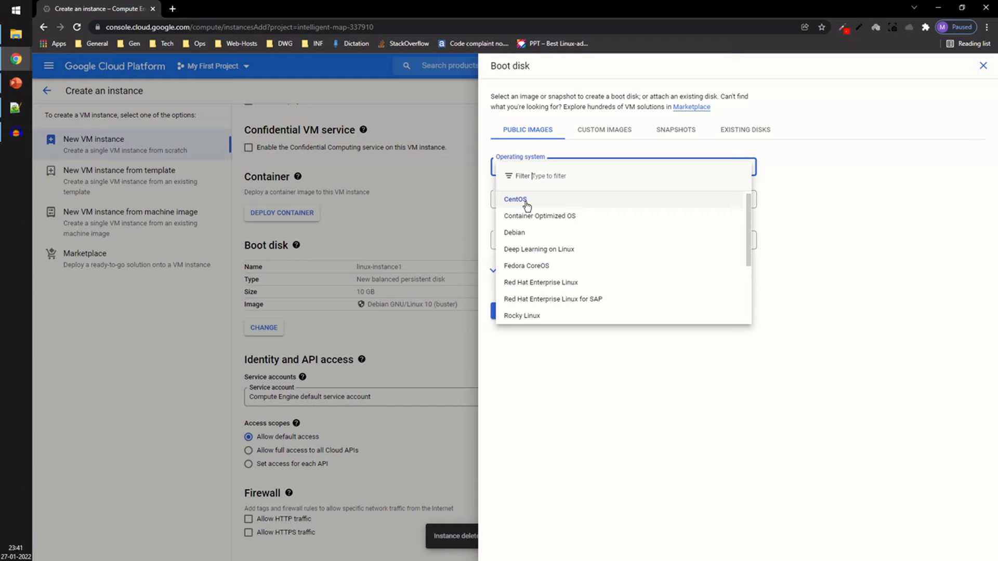
{"action": "left_click", "coordinate": [558, 206]}
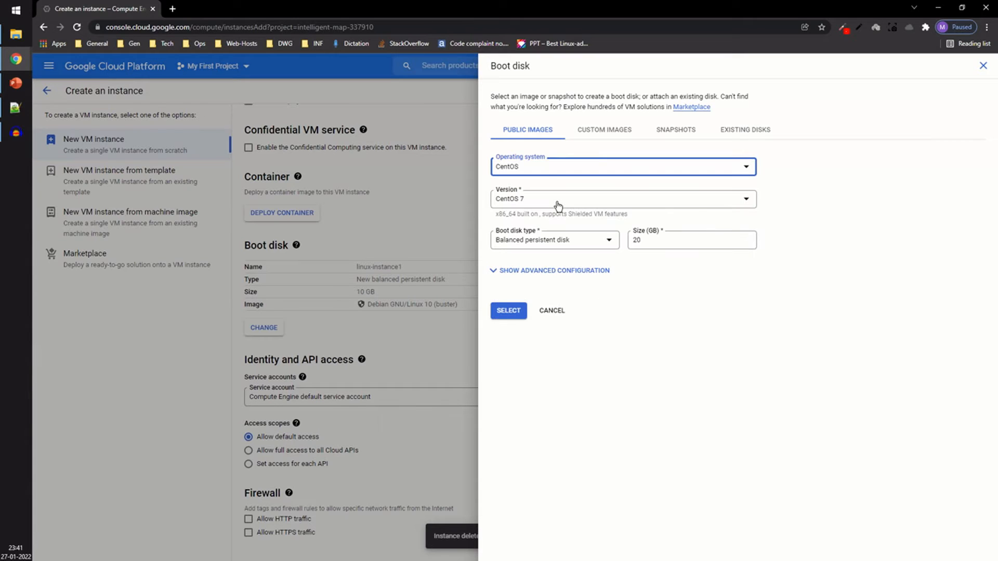
Step: Set the boot disk version to CentOS 8 with an SSD persistent disk and confirm the selection
{"action": "left_click", "coordinate": [543, 202]}
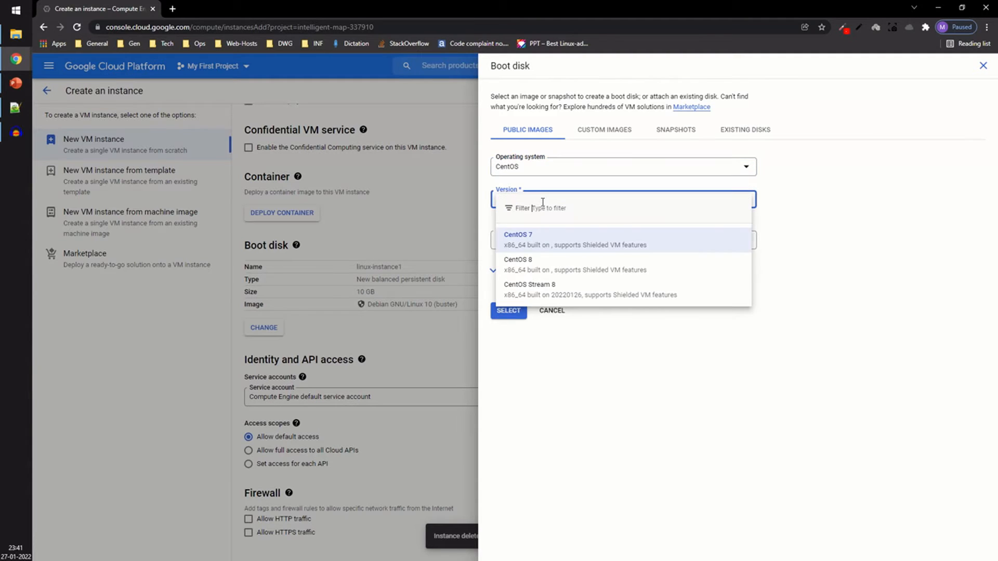
{"action": "left_click", "coordinate": [618, 270]}
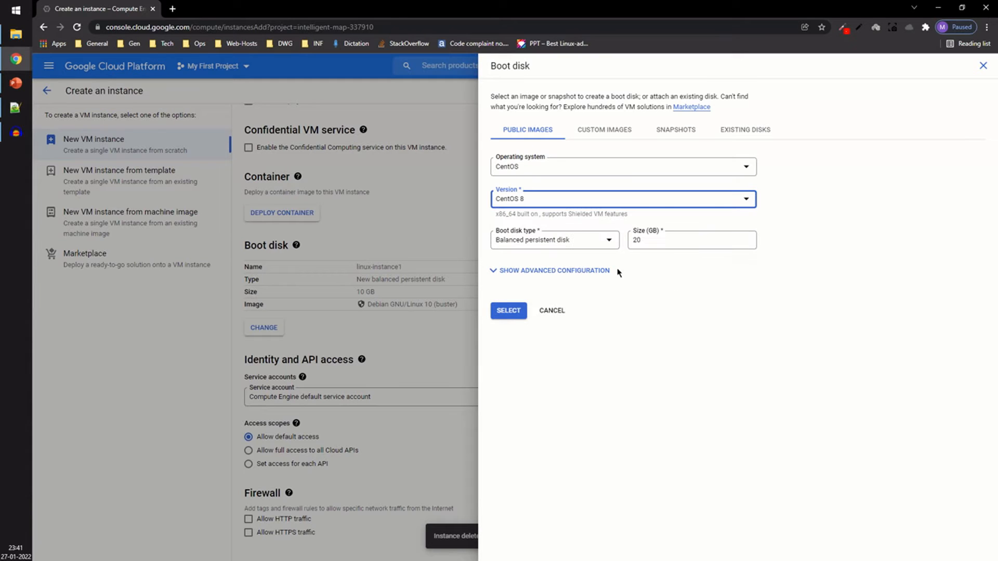
{"action": "left_click", "coordinate": [531, 242]}
{"action": "left_click", "coordinate": [530, 280]}
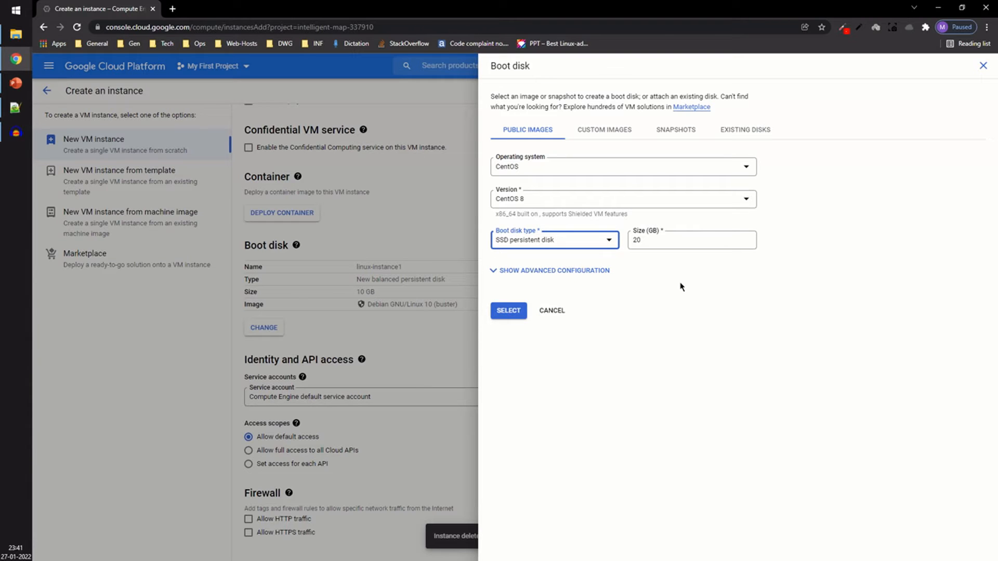
{"action": "left_click", "coordinate": [520, 311]}
Step: Set the access scopes to allow full access to all Cloud APIs
{"action": "scroll", "coordinate": [581, 352], "scroll_direction": "down", "scroll_amount": 2}
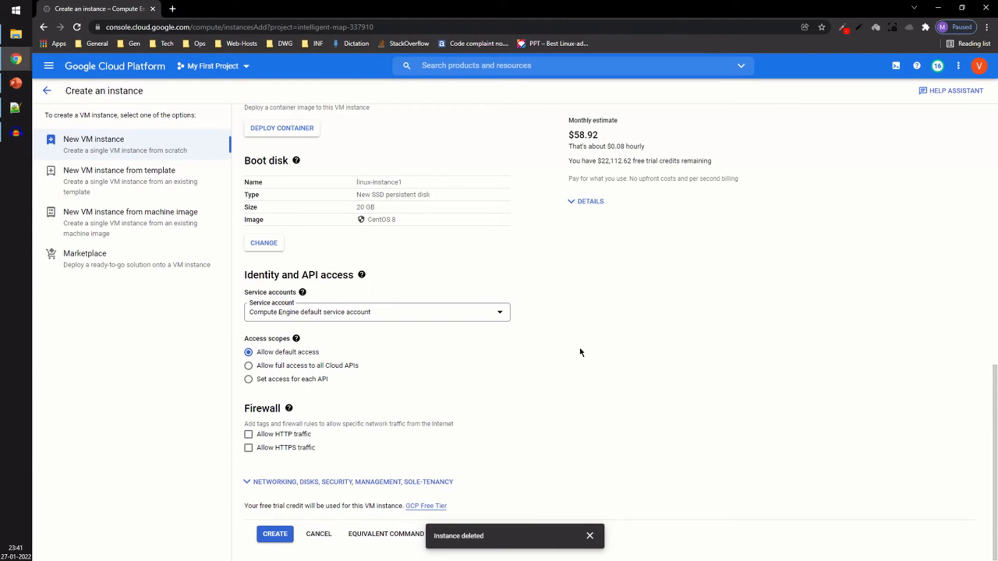
{"action": "left_click", "coordinate": [308, 366]}
Step: Expand the advanced options and review the Security section's Shielded VM and SSH key settings
{"action": "left_click", "coordinate": [344, 483]}
{"action": "scroll", "coordinate": [364, 478], "scroll_direction": "down", "scroll_amount": 2}
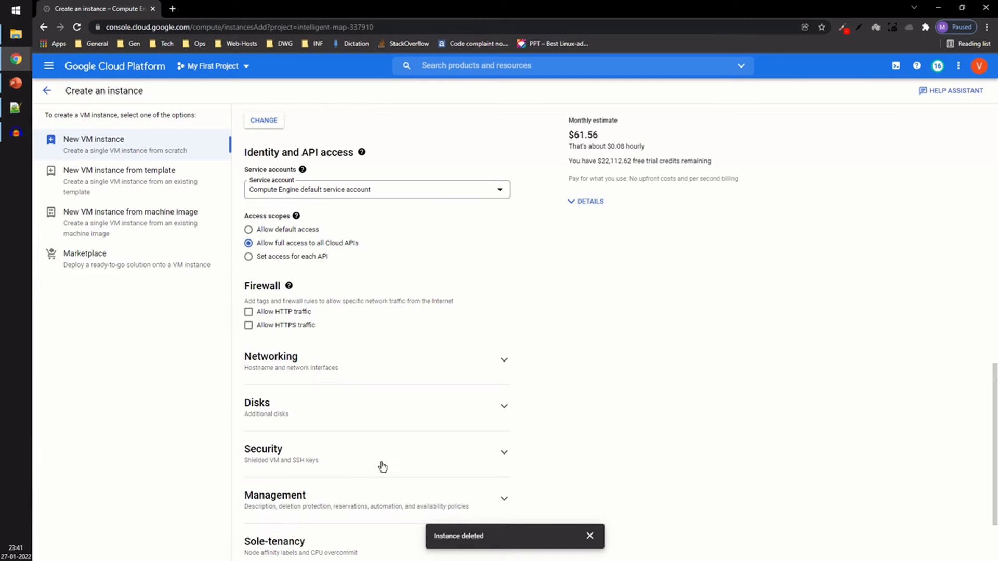
{"action": "scroll", "coordinate": [383, 466], "scroll_direction": "down", "scroll_amount": 2}
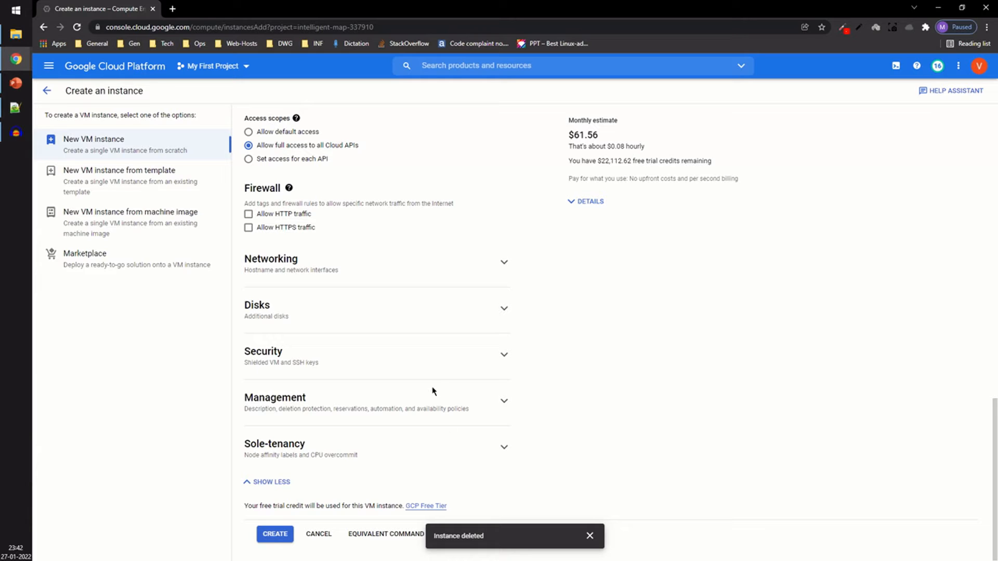
{"action": "left_click", "coordinate": [503, 356]}
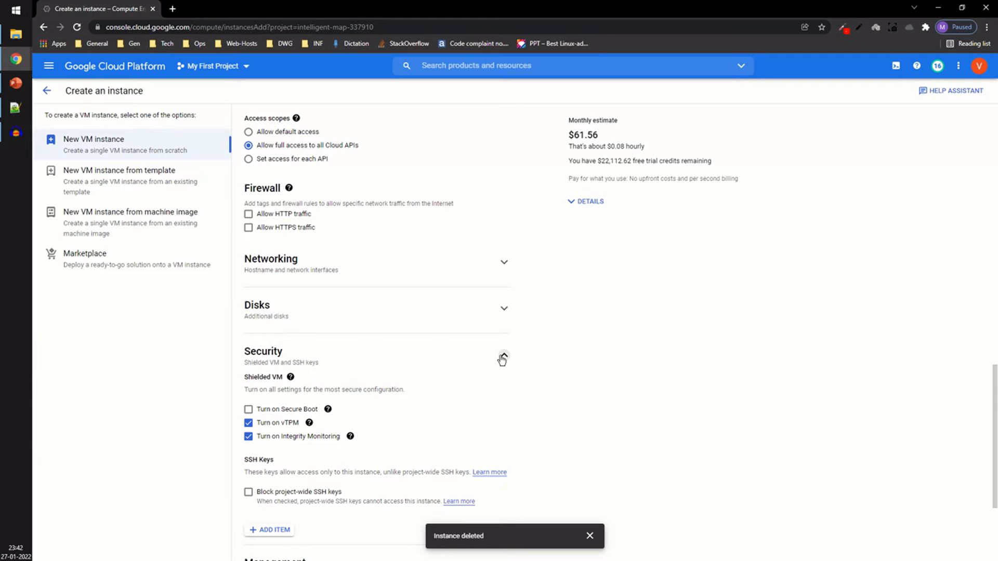
{"action": "scroll", "coordinate": [503, 360], "scroll_direction": "down", "scroll_amount": 3}
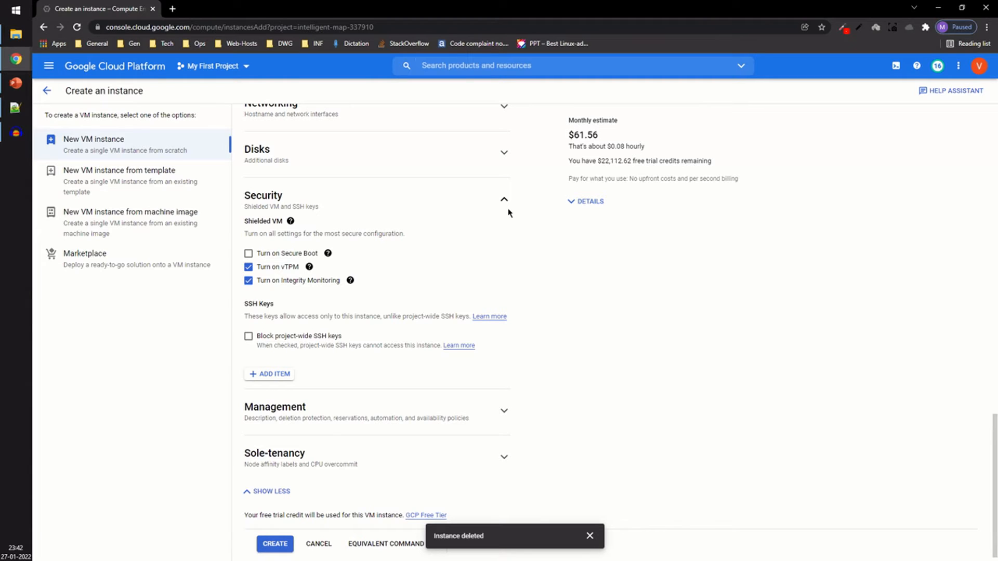
Step: Go to putty.org in a new tab and open the PuTTY latest release download page
{"action": "left_click", "coordinate": [172, 9]}
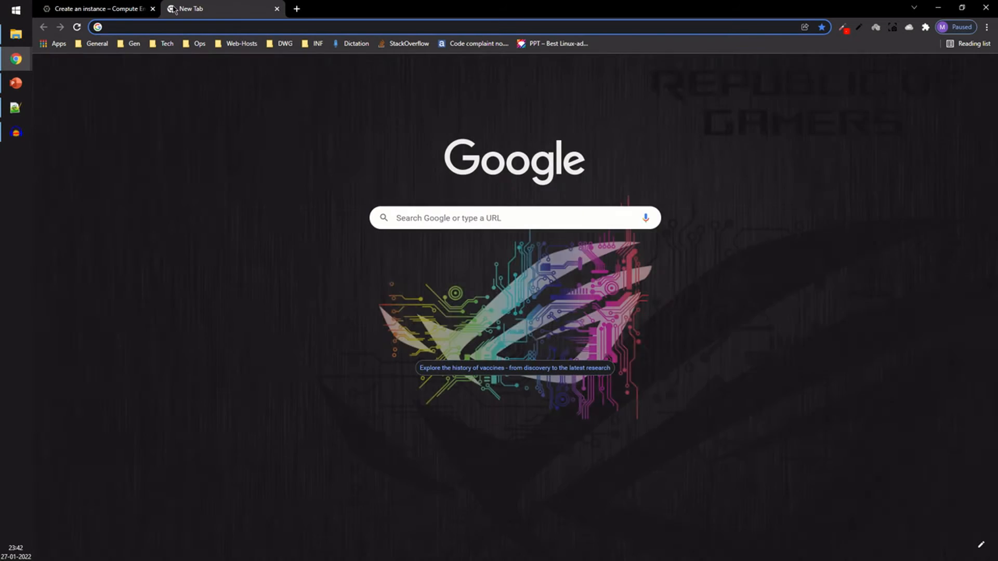
{"action": "type", "text": "putty.org"}
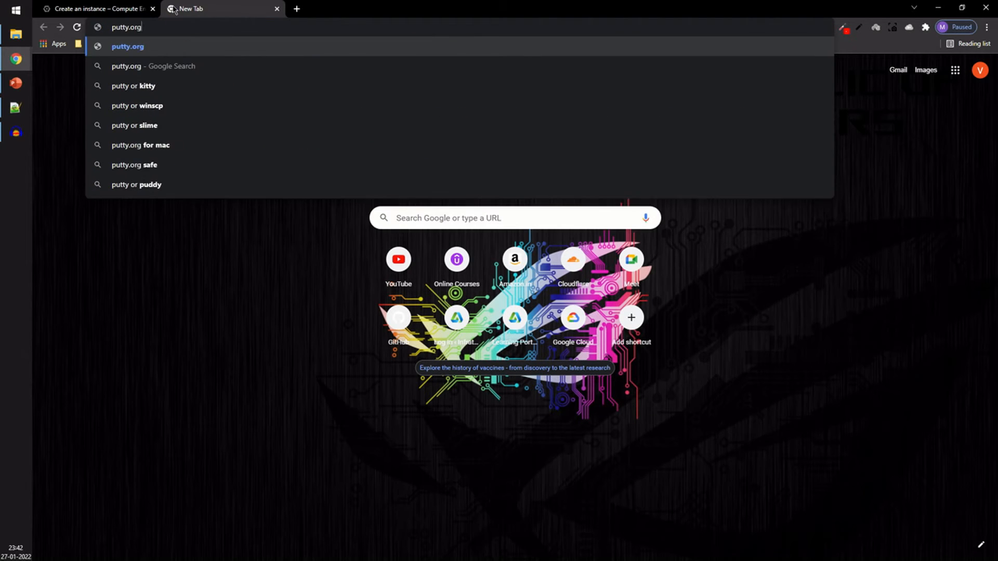
{"action": "key", "text": "Return"}
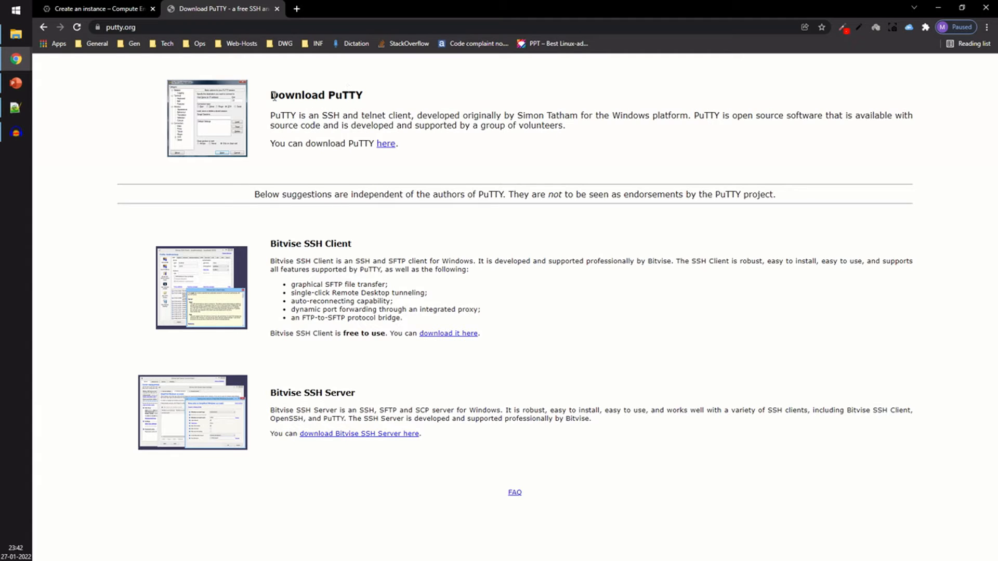
{"action": "left_click_drag", "start_coordinate": [272, 96], "coordinate": [376, 97]}
{"action": "left_click", "coordinate": [377, 97]}
{"action": "left_click", "coordinate": [383, 150]}
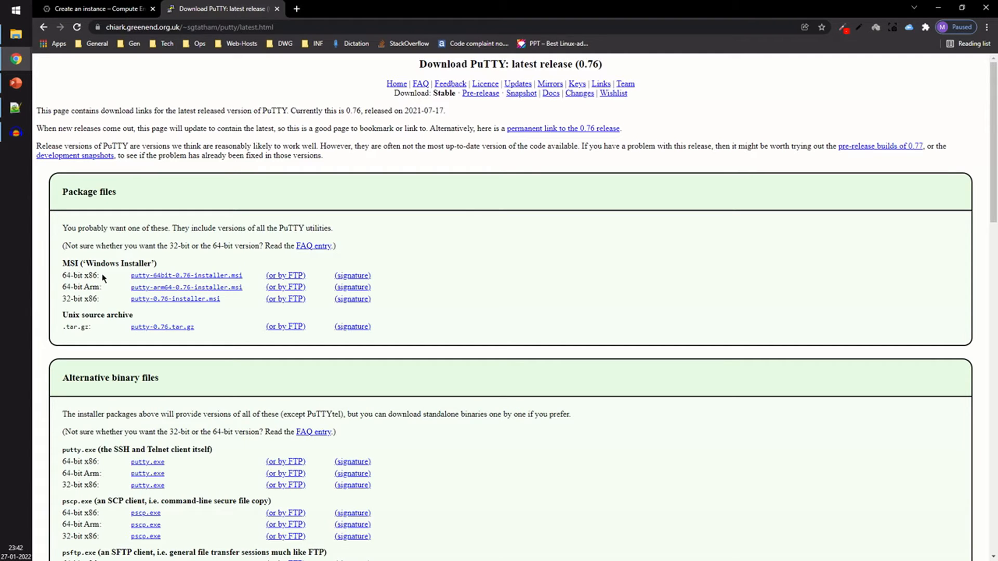
Step: Check the PC's system type in This PC's properties, then download and keep the 64-bit x86 MSI installer
{"action": "mouse_move", "coordinate": [16, 34]}
{"action": "left_click", "coordinate": [97, 134]}
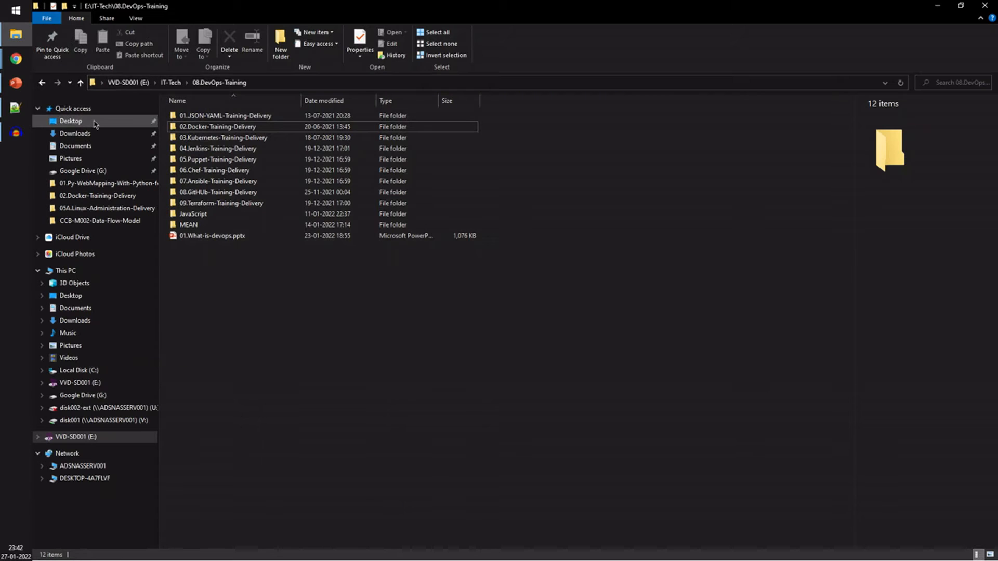
{"action": "right_click", "coordinate": [88, 276]}
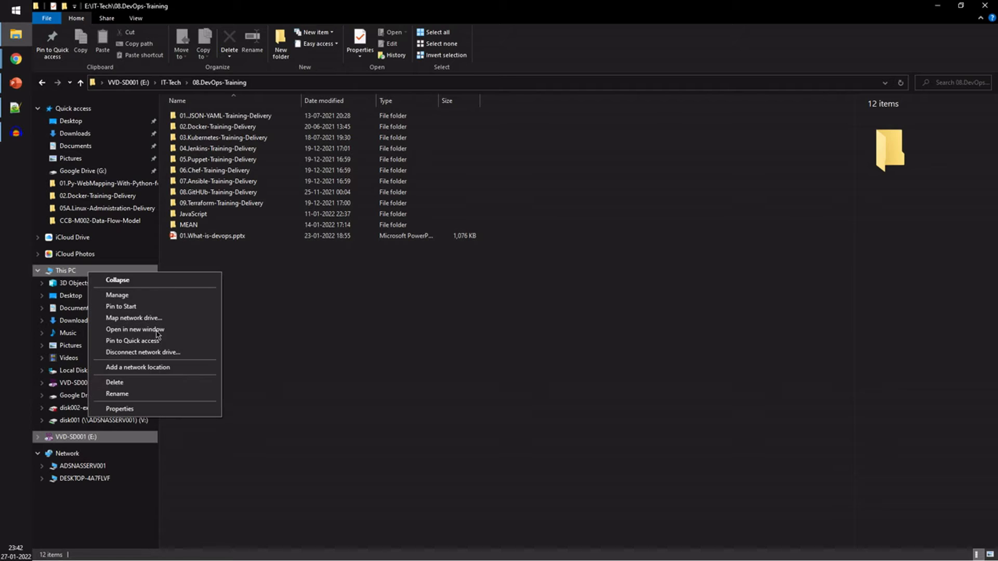
{"action": "left_click", "coordinate": [119, 412]}
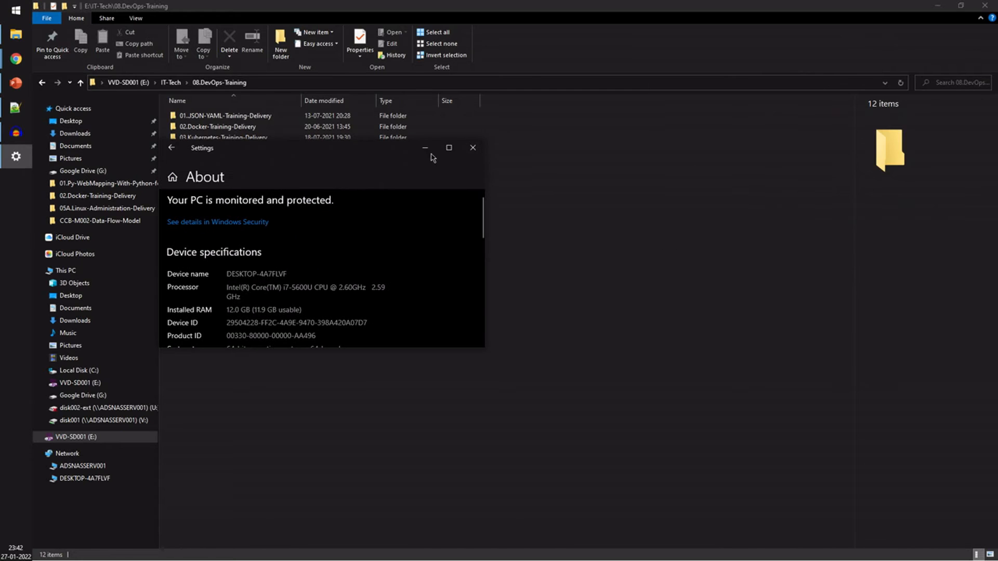
{"action": "left_click", "coordinate": [448, 148]}
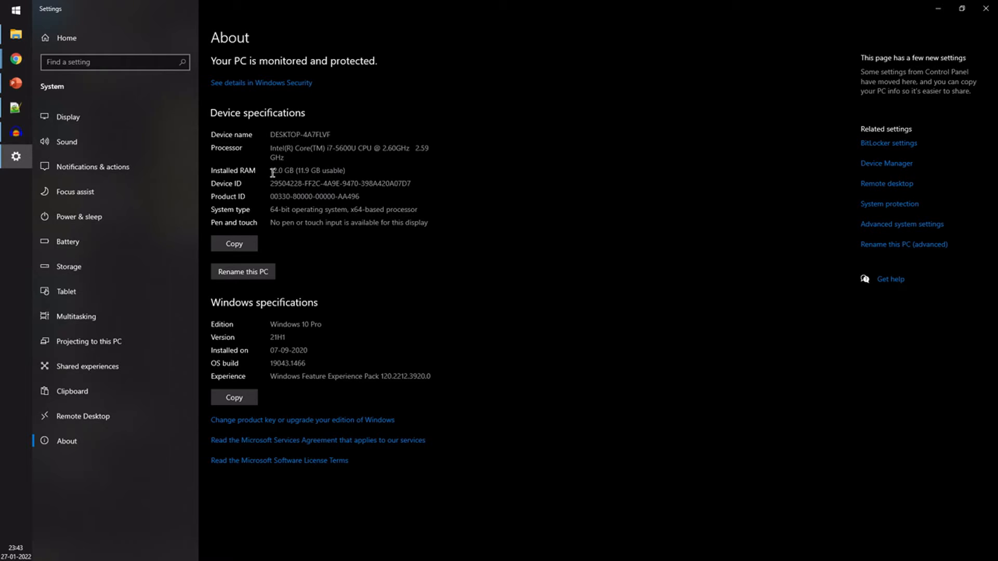
{"action": "left_click_drag", "start_coordinate": [270, 210], "coordinate": [419, 210]}
{"action": "left_click", "coordinate": [419, 210]}
{"action": "left_click", "coordinate": [986, 8]}
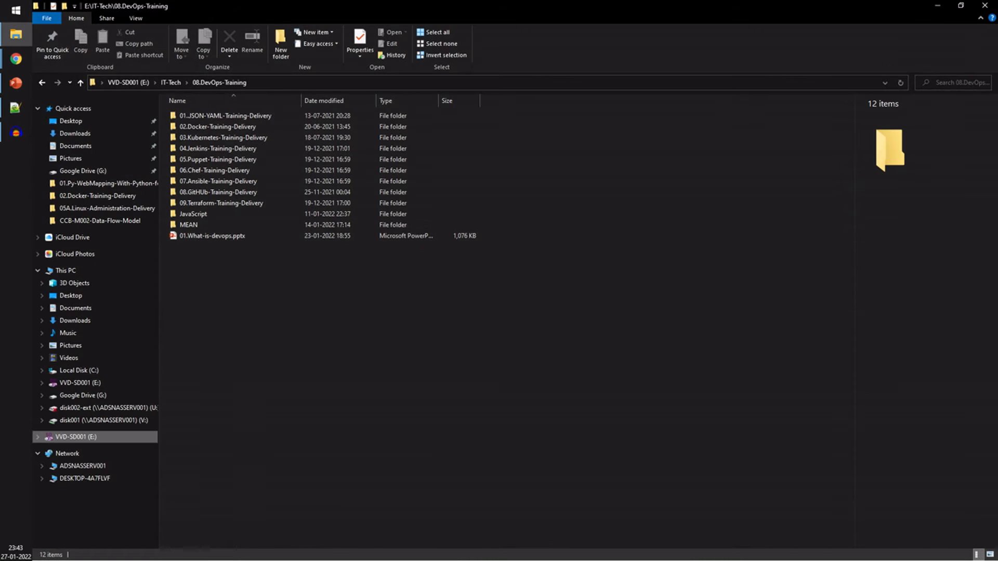
{"action": "left_click", "coordinate": [938, 7]}
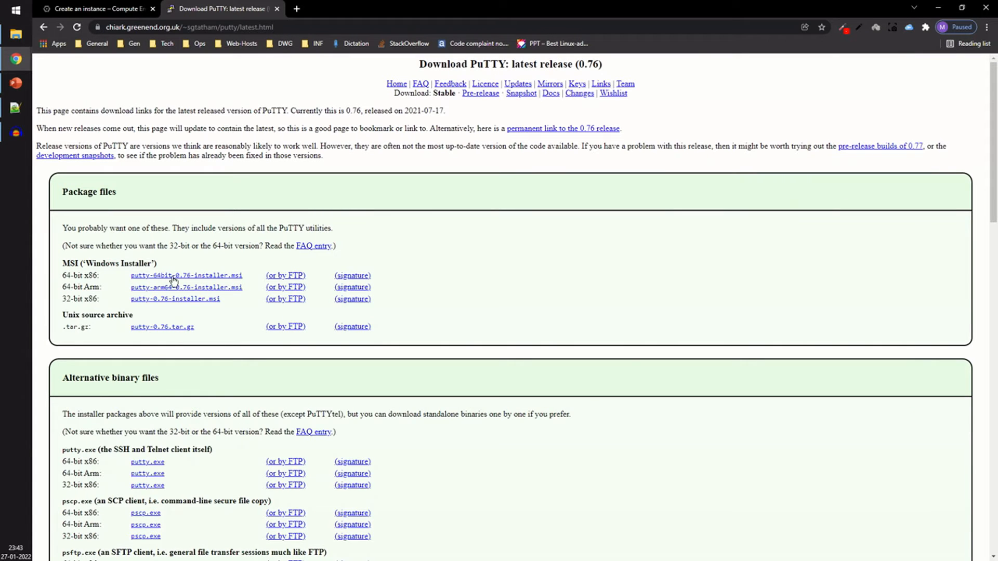
{"action": "left_click", "coordinate": [222, 279]}
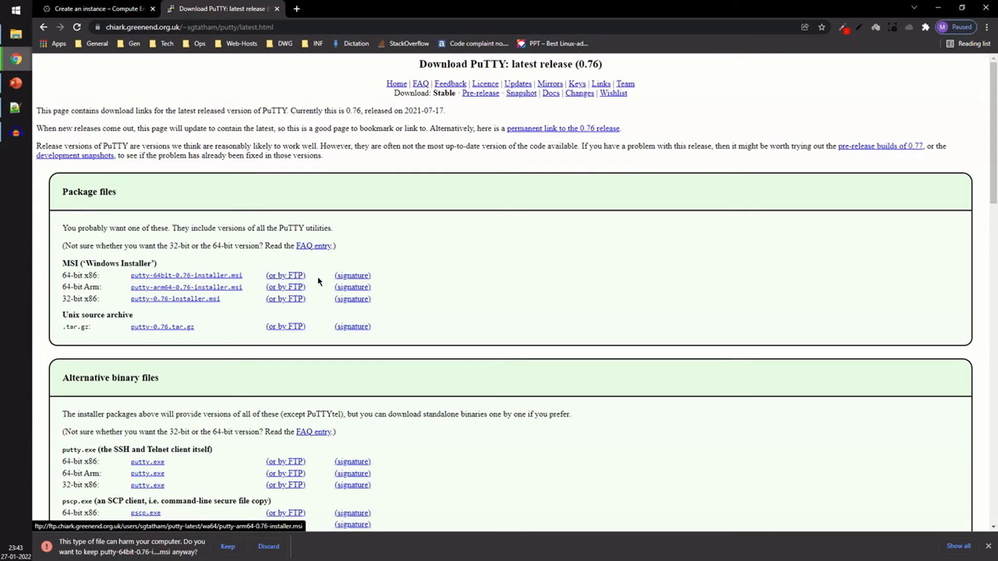
{"action": "left_click", "coordinate": [227, 547]}
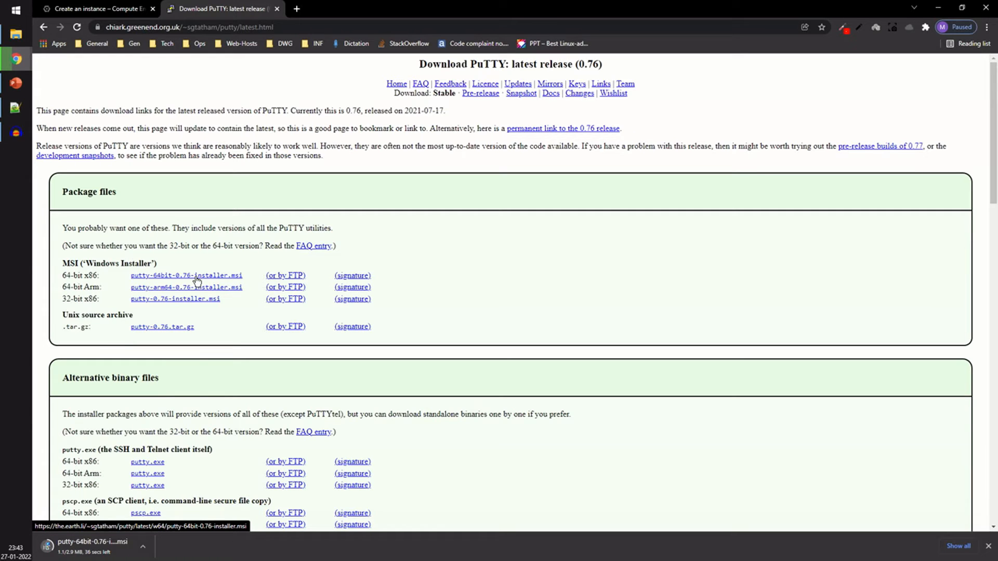
Step: Note "Putty - Terminal Emulator" and "Puttygen" in a new Notepad window
{"action": "left_click", "coordinate": [3, 7]}
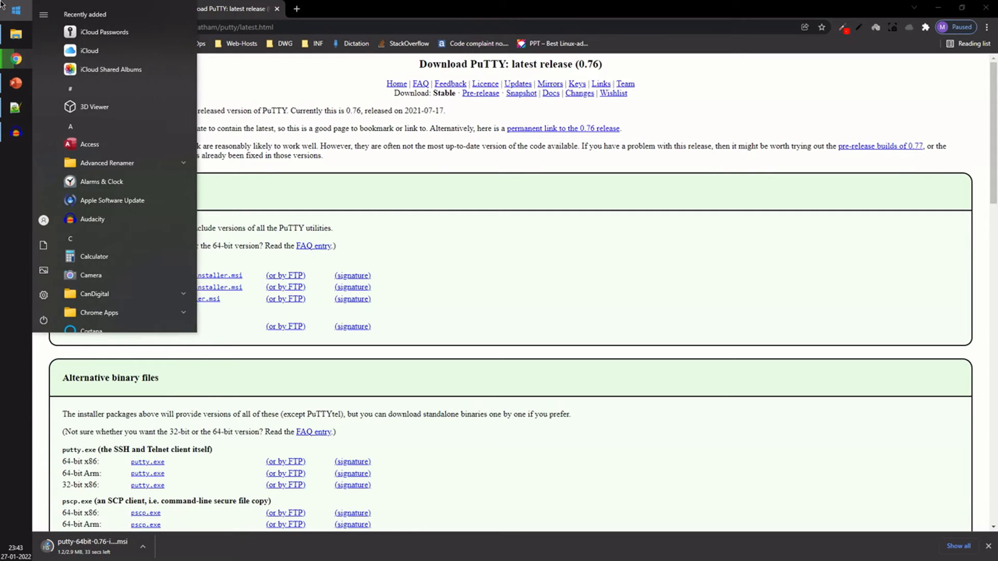
{"action": "type", "text": "notepad"}
{"action": "key", "text": "Return"}
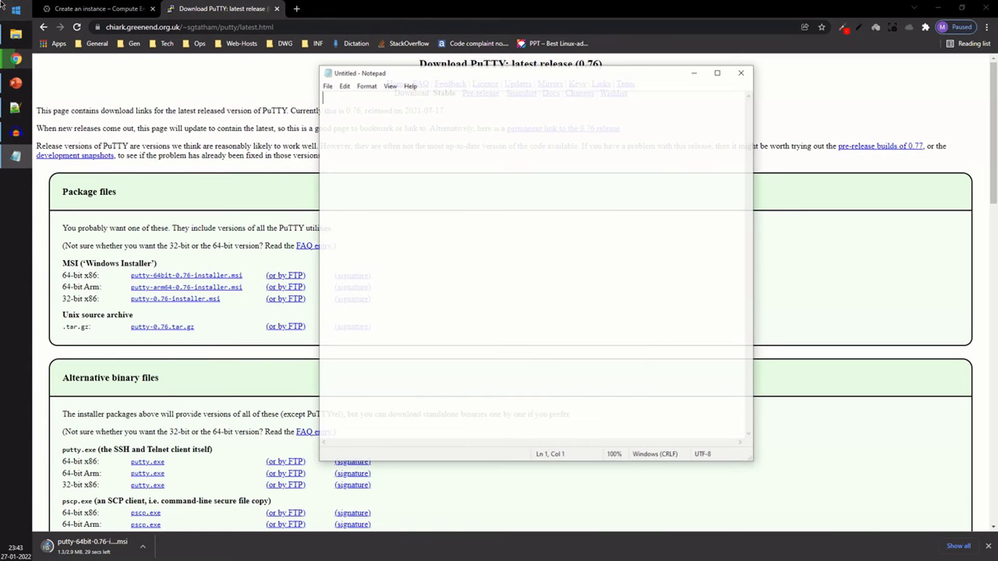
{"action": "type", "text": "Putty"}
{"action": "key", "text": "Return"}
{"action": "type", "text": "Putty"}
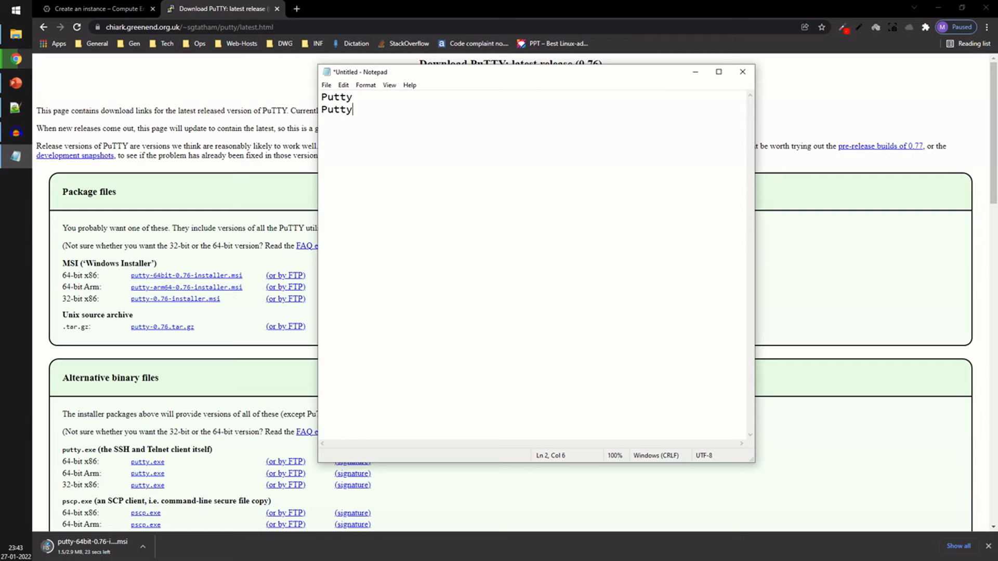
{"action": "type", "text": "gen"}
{"action": "left_click", "coordinate": [426, 100]}
{"action": "type", "text": "- Terminal "}
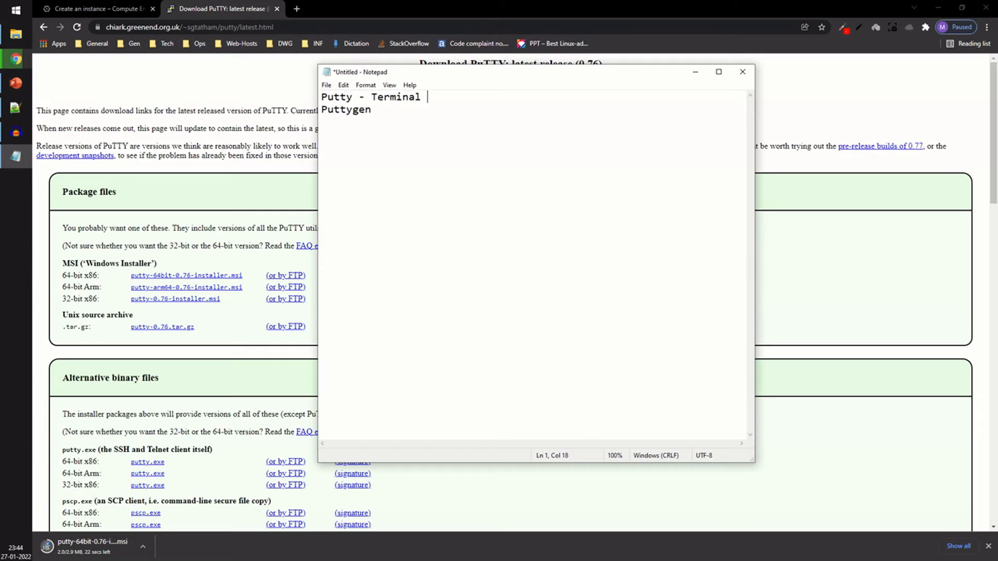
{"action": "type", "text": "Emulator"}
{"action": "left_click", "coordinate": [695, 72]}
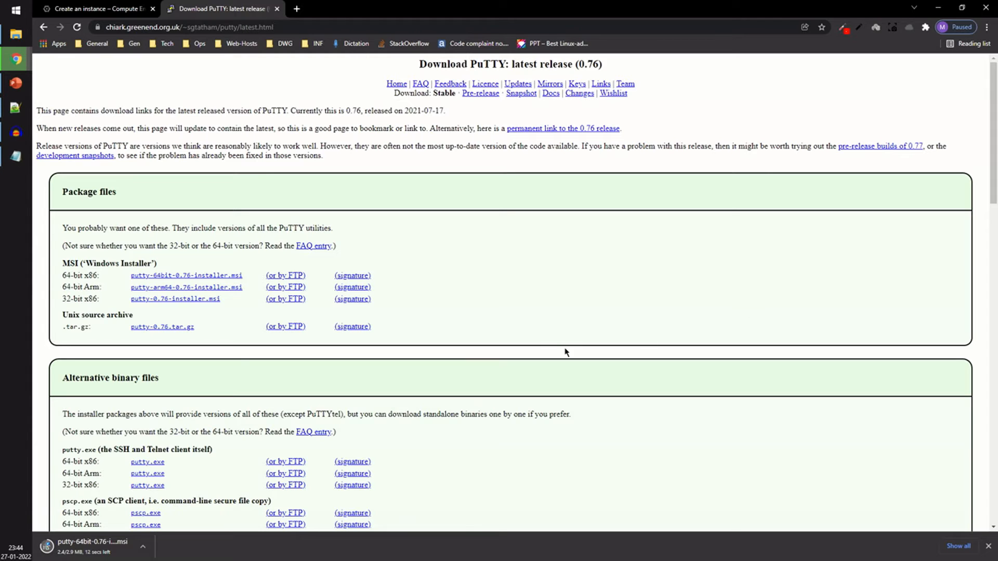
Step: Run the downloaded PuTTY 0.76 installer with the default folder and features, unticking View README before finishing
{"action": "scroll", "coordinate": [566, 352], "scroll_direction": "down", "scroll_amount": 2}
{"action": "scroll", "coordinate": [566, 353], "scroll_direction": "down", "scroll_amount": 3}
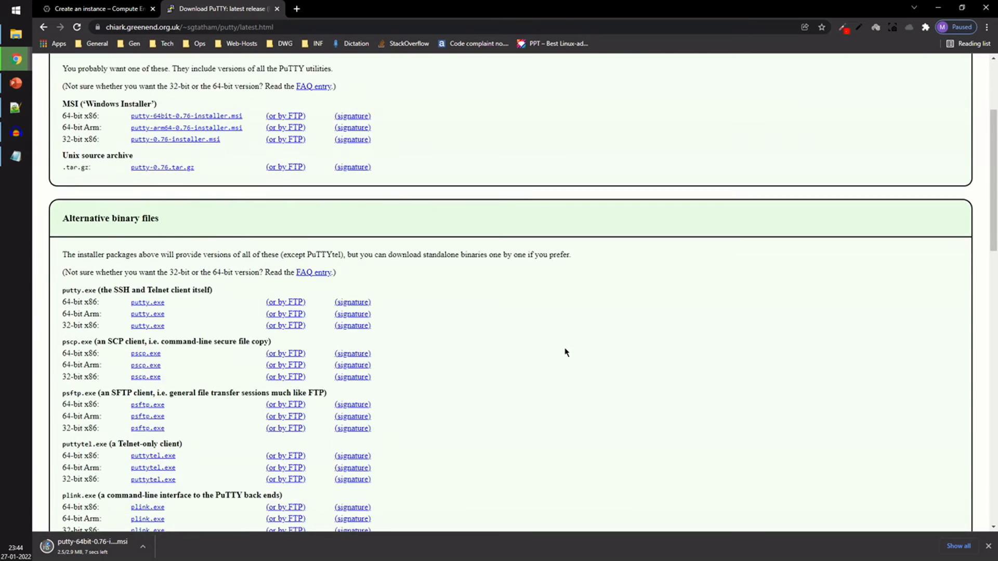
{"action": "scroll", "coordinate": [566, 353], "scroll_direction": "down", "scroll_amount": 1}
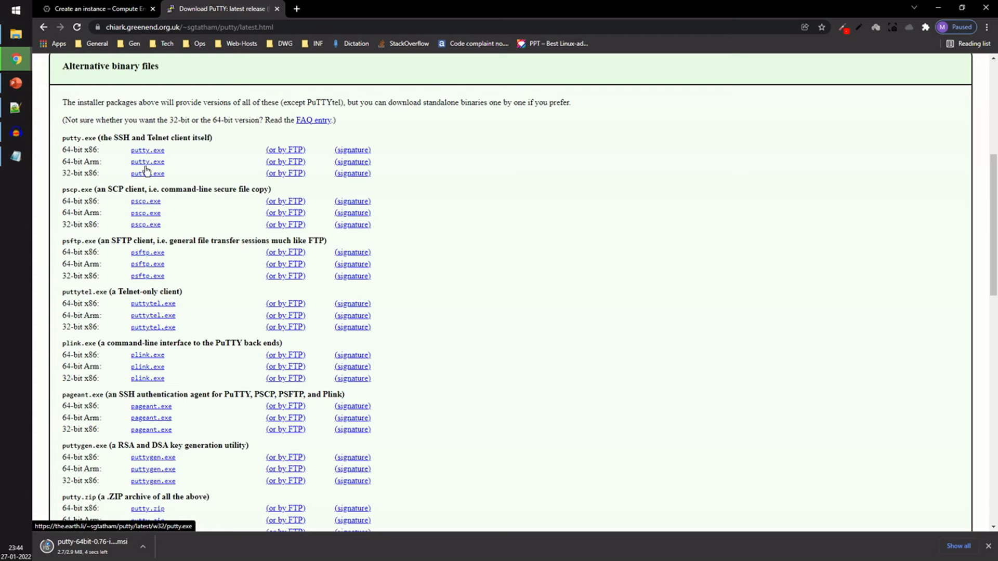
{"action": "scroll", "coordinate": [171, 281], "scroll_direction": "down", "scroll_amount": 3}
{"action": "left_click_drag", "start_coordinate": [89, 290], "coordinate": [237, 292]}
{"action": "left_click", "coordinate": [235, 292]}
{"action": "left_click", "coordinate": [93, 547]}
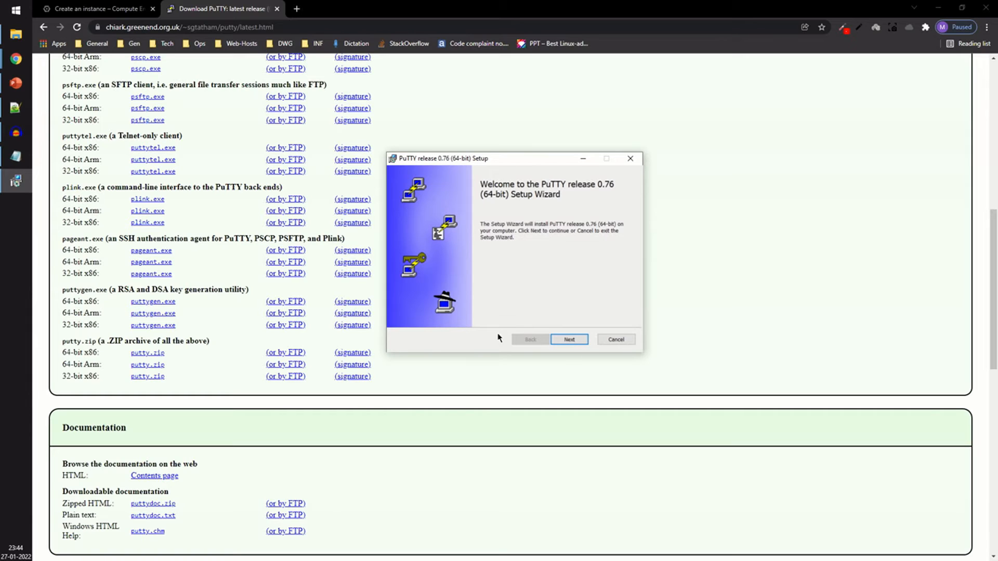
{"action": "left_click", "coordinate": [569, 341]}
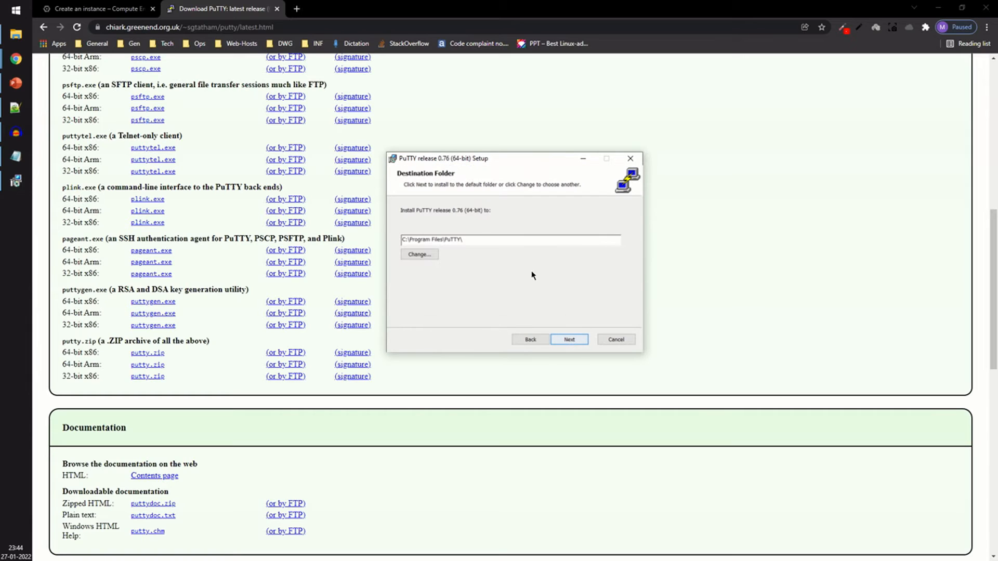
{"action": "left_click", "coordinate": [569, 340]}
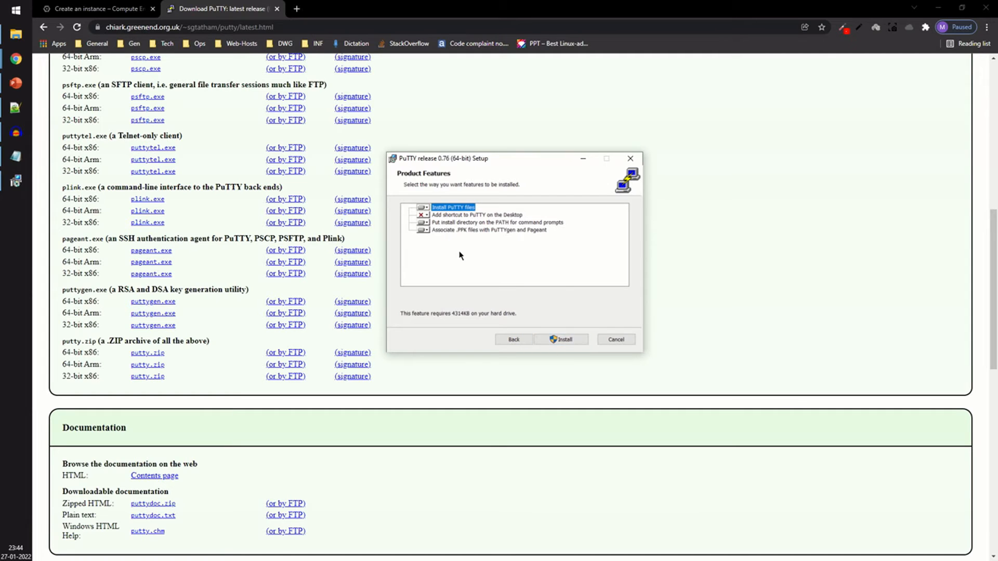
{"action": "left_click", "coordinate": [563, 342]}
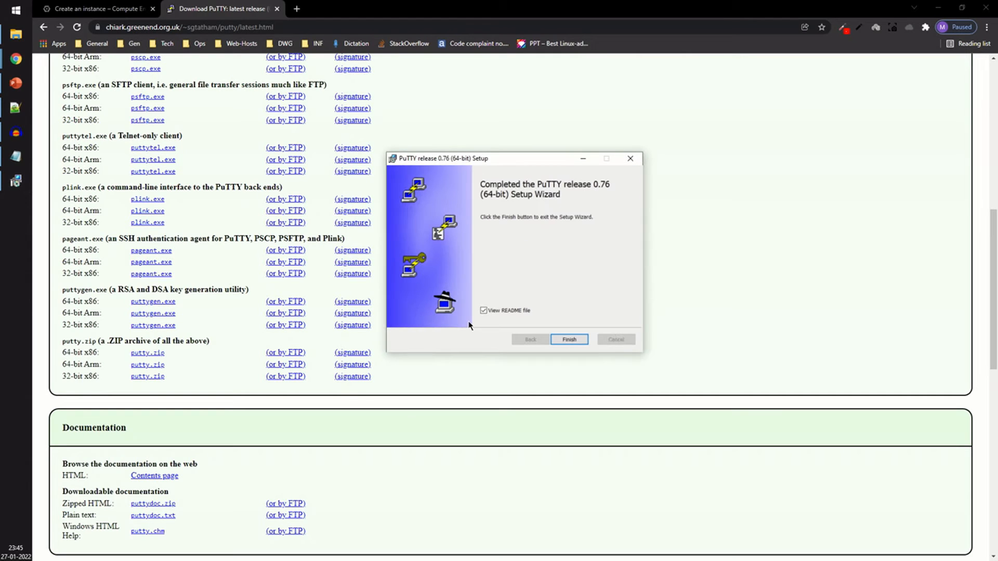
{"action": "left_click", "coordinate": [511, 312]}
{"action": "left_click", "coordinate": [568, 339]}
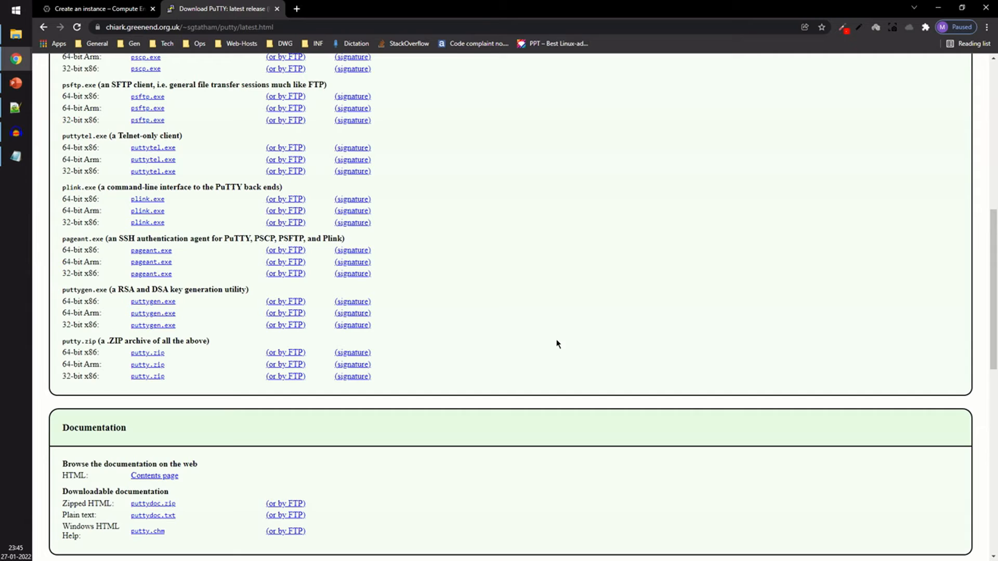
Step: Launch PuTTYgen from the Start menu search
{"action": "left_click", "coordinate": [15, 4]}
{"action": "type", "text": "putty"}
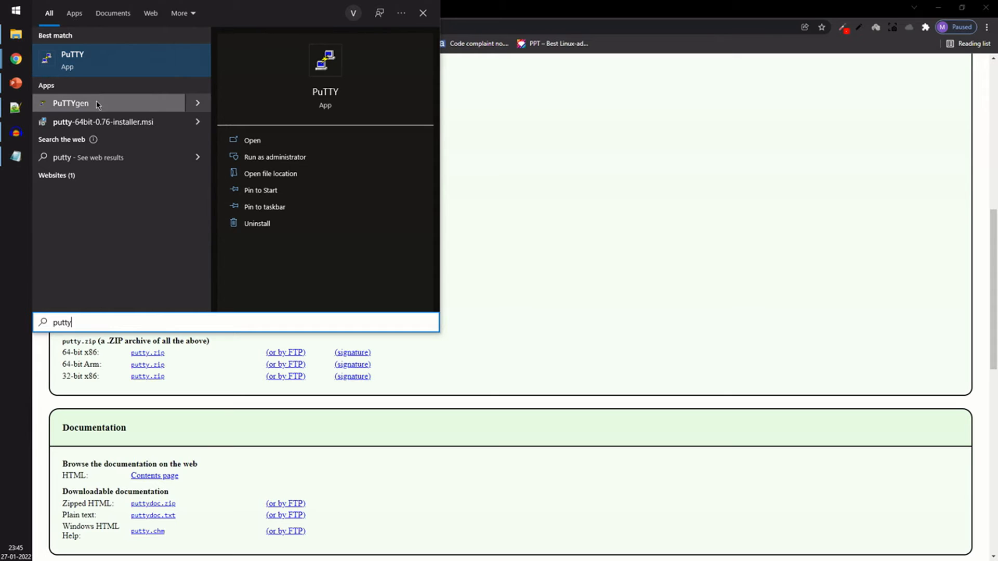
{"action": "left_click", "coordinate": [515, 190]}
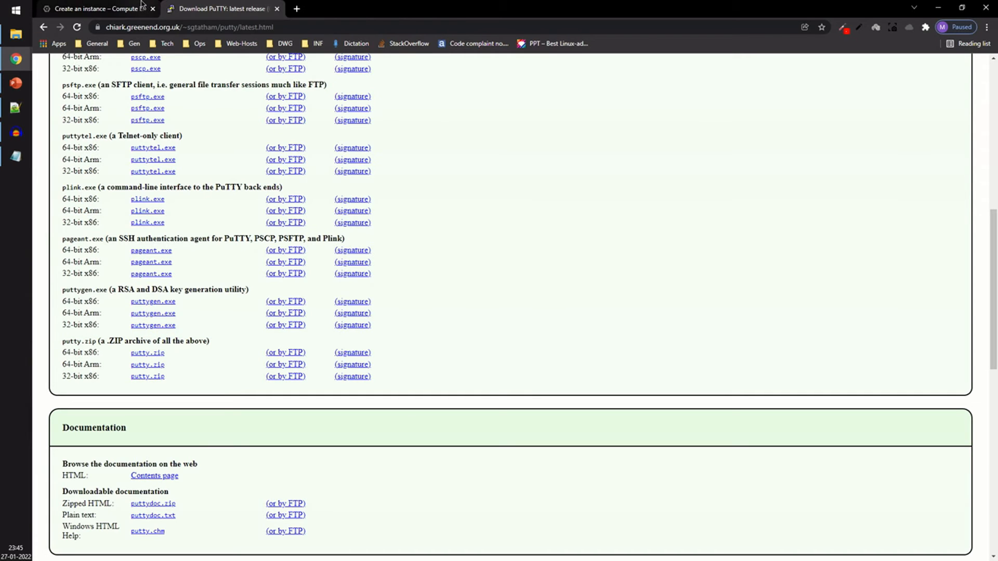
{"action": "left_click", "coordinate": [277, 9]}
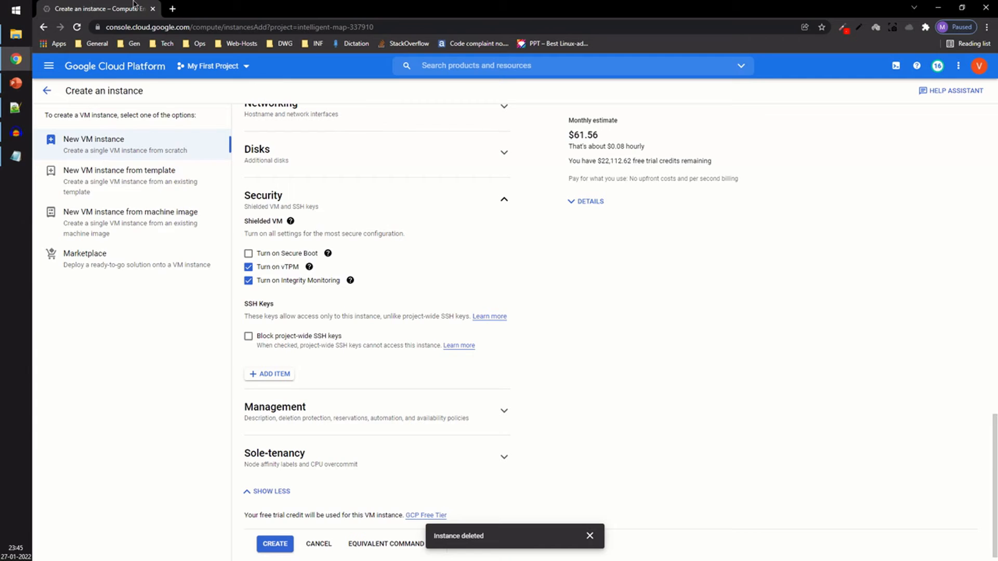
{"action": "left_click", "coordinate": [26, 6]}
{"action": "type", "text": "putty"}
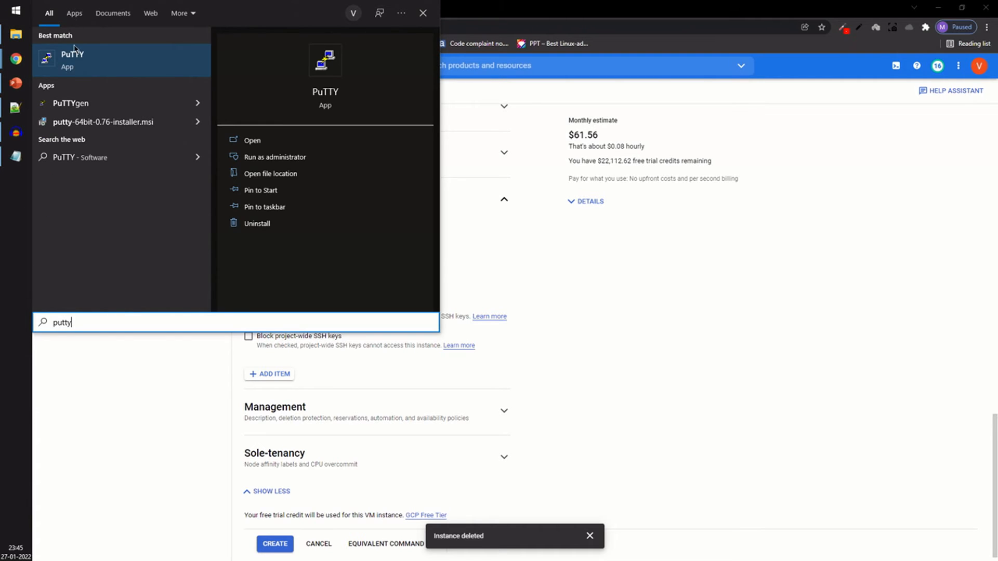
{"action": "left_click", "coordinate": [73, 103]}
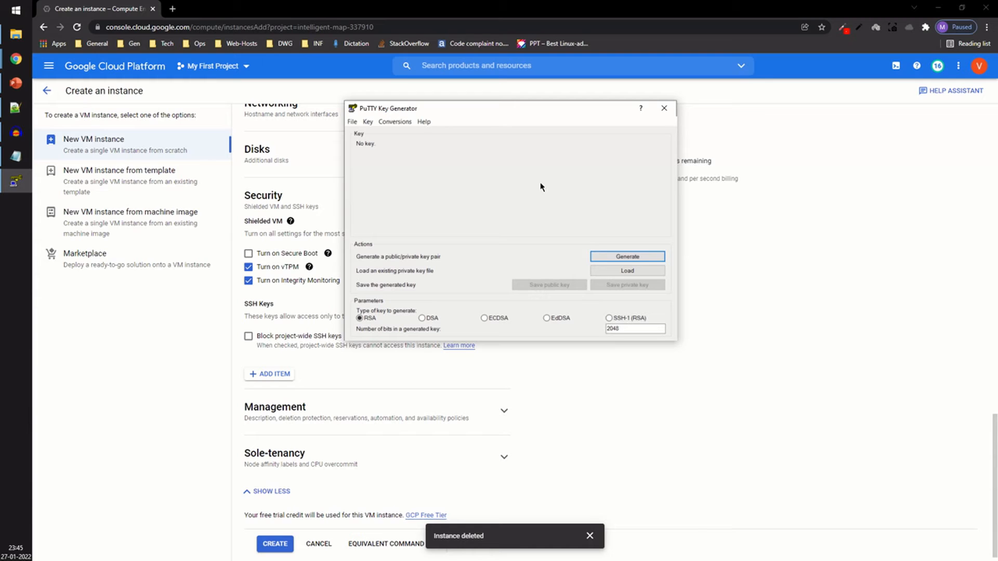
Step: Generate an RSA 2048-bit key pair, set its key comment to vroot1, and enter and confirm a key passphrase
{"action": "left_click", "coordinate": [628, 257]}
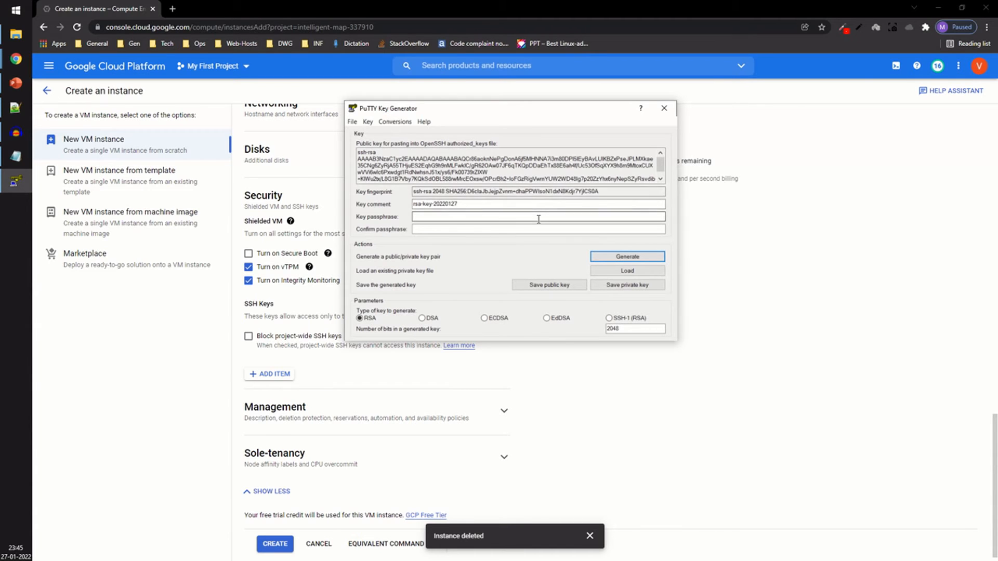
{"action": "left_click", "coordinate": [478, 205]}
{"action": "key", "text": "BackSpace"}
{"action": "key", "text": "BackSpace"}
{"action": "key", "text": "BackSpace"}
{"action": "key", "text": "BackSpace"}
{"action": "key", "text": "BackSpace"}
{"action": "key", "text": "BackSpace"}
{"action": "key", "text": "BackSpace"}
{"action": "key", "text": "BackSpace"}
{"action": "key", "text": "BackSpace"}
{"action": "key", "text": "BackSpace"}
{"action": "key", "text": "BackSpace"}
{"action": "key", "text": "BackSpace"}
{"action": "key", "text": "BackSpace"}
{"action": "key", "text": "BackSpace"}
{"action": "key", "text": "BackSpace"}
{"action": "key", "text": "BackSpace"}
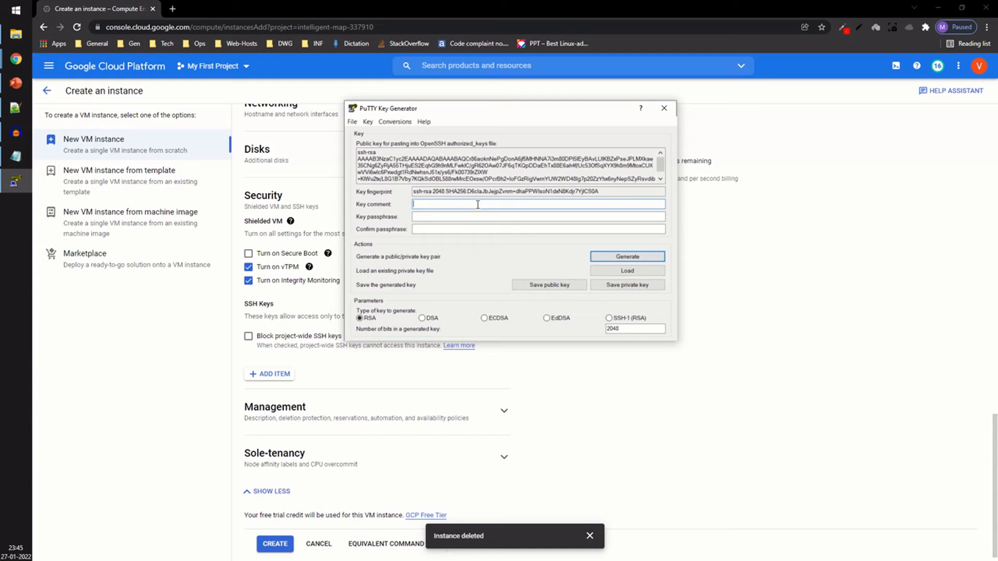
{"action": "type", "text": "vroot1"}
{"action": "key", "text": "Tab"}
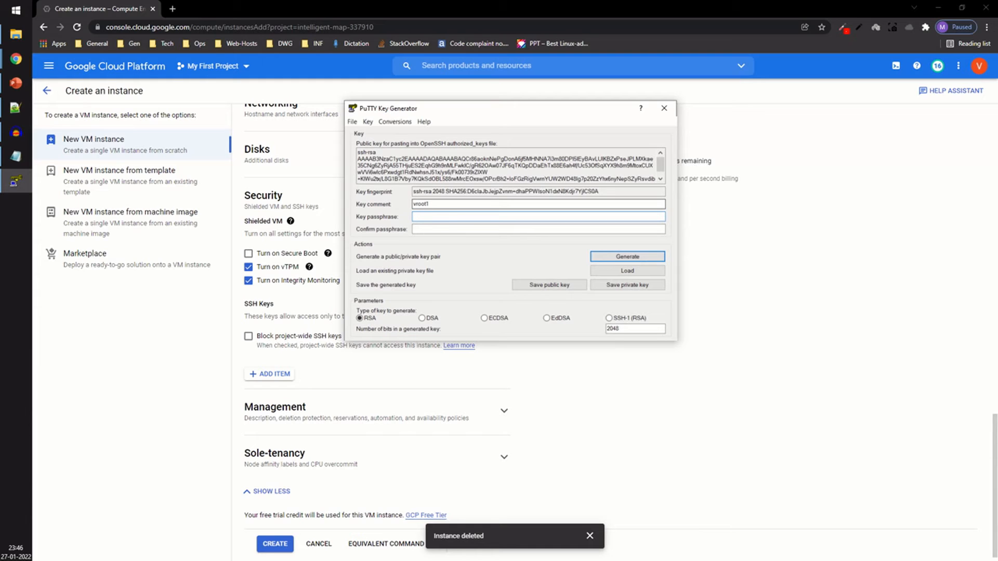
{"action": "type", "text": "****************"}
Step: Save the public key to the Desktop as GCP-Pub-Key
{"action": "left_click", "coordinate": [549, 286]}
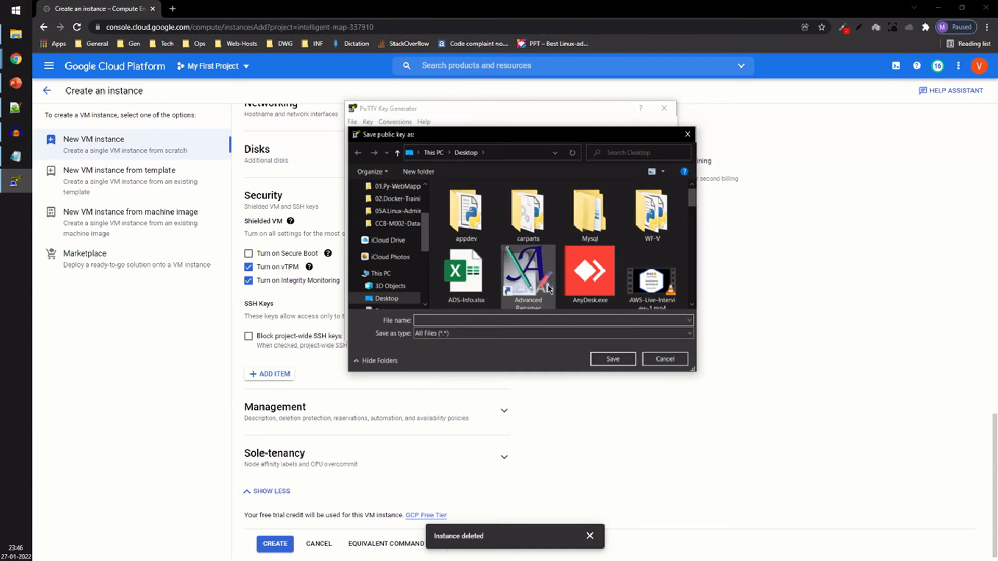
{"action": "type", "text": "GCP-Pub-Key"}
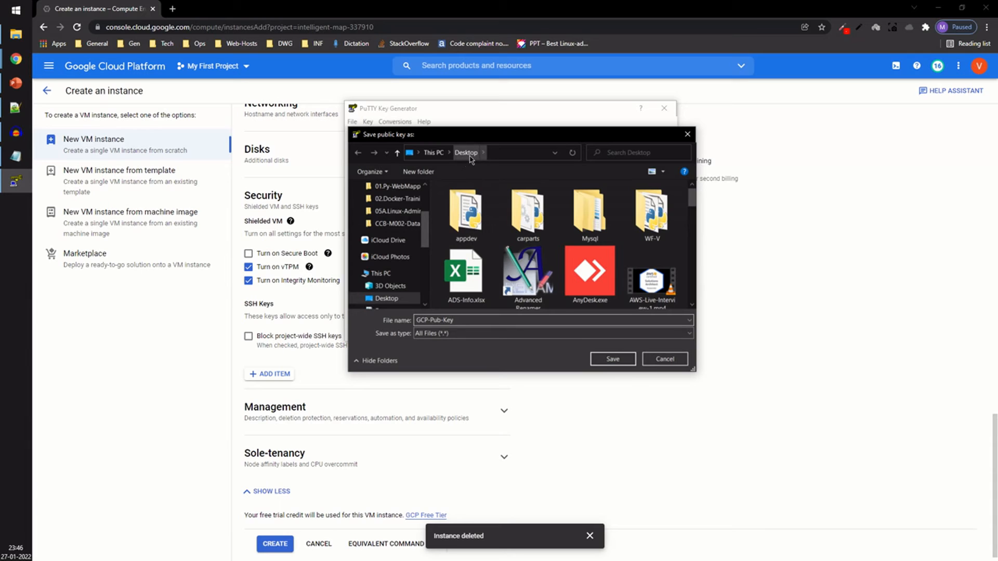
{"action": "left_click", "coordinate": [613, 359]}
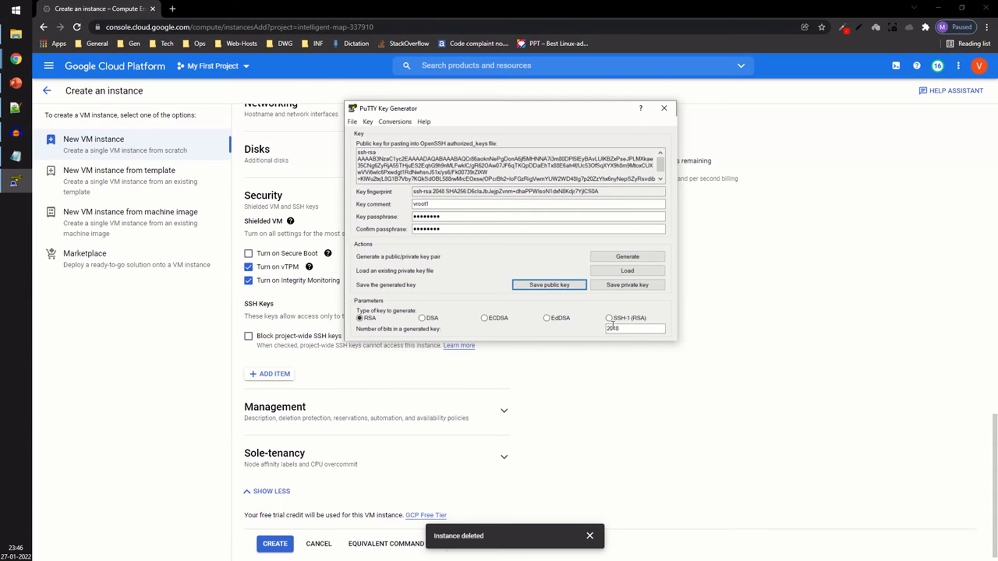
Step: Save the private key to the Desktop as GCP-Priv-Key
{"action": "left_click", "coordinate": [629, 285]}
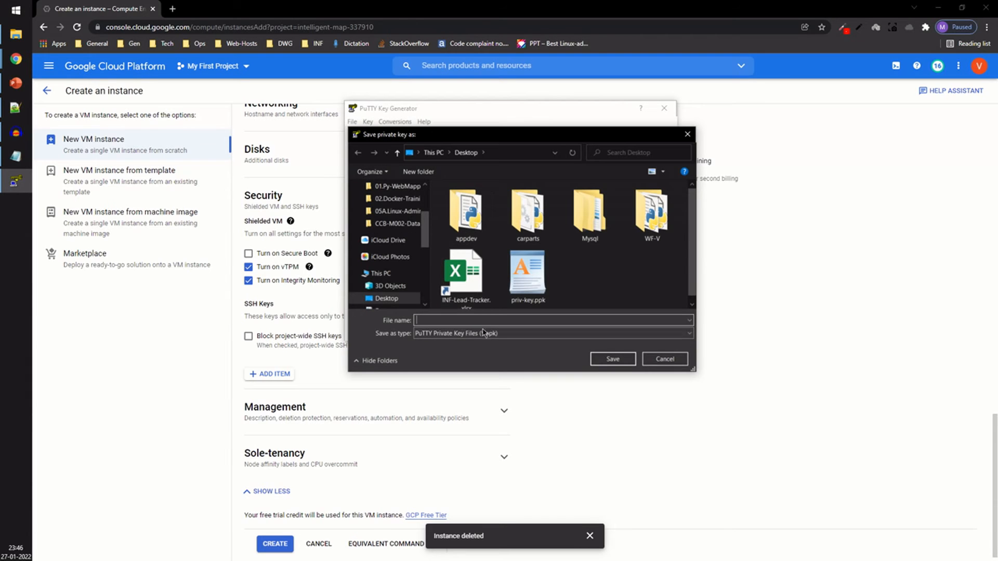
{"action": "type", "text": "GCp-Priv-Key"}
{"action": "left_click", "coordinate": [431, 320]}
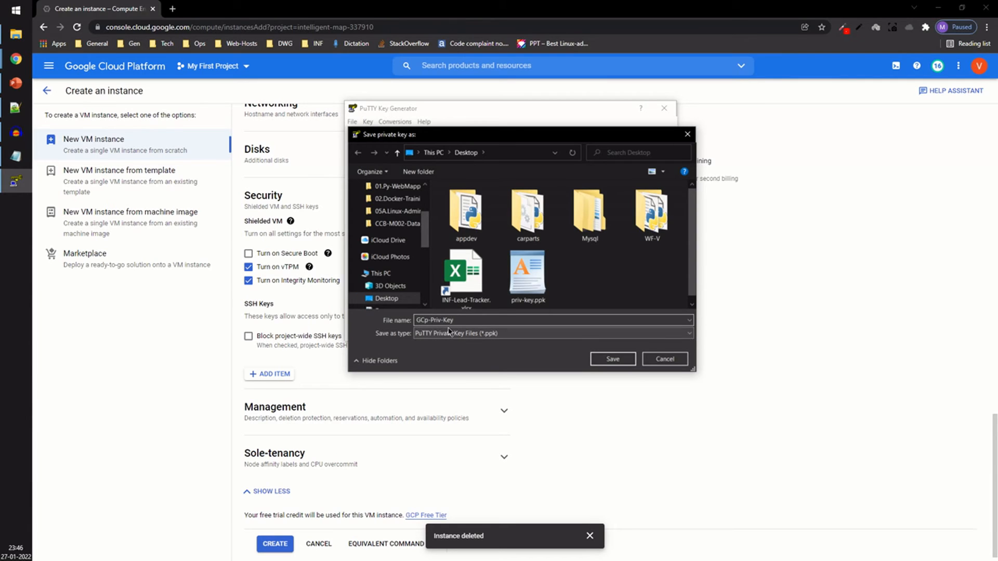
{"action": "key", "text": "BackSpace"}
{"action": "type", "text": "P"}
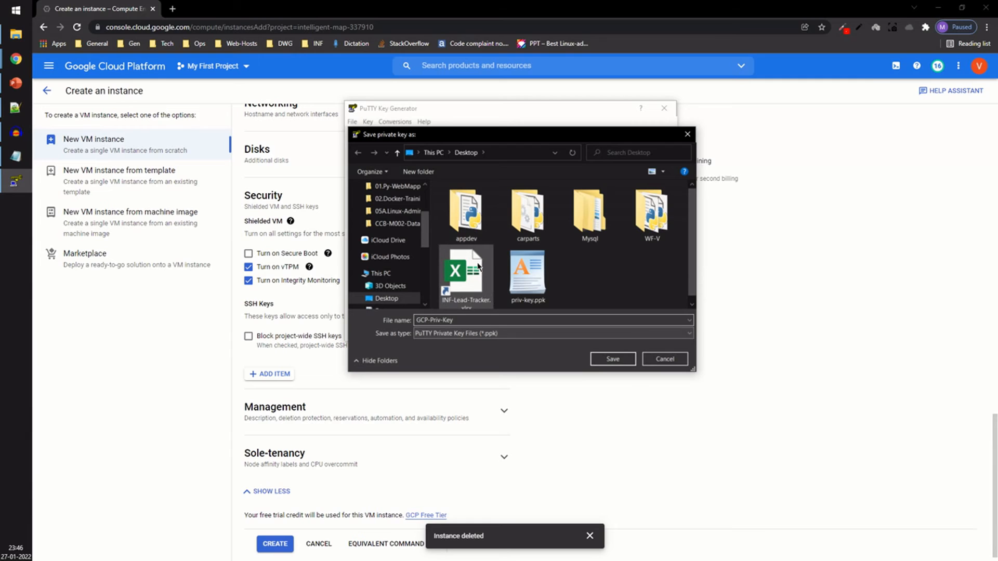
{"action": "left_click", "coordinate": [612, 359]}
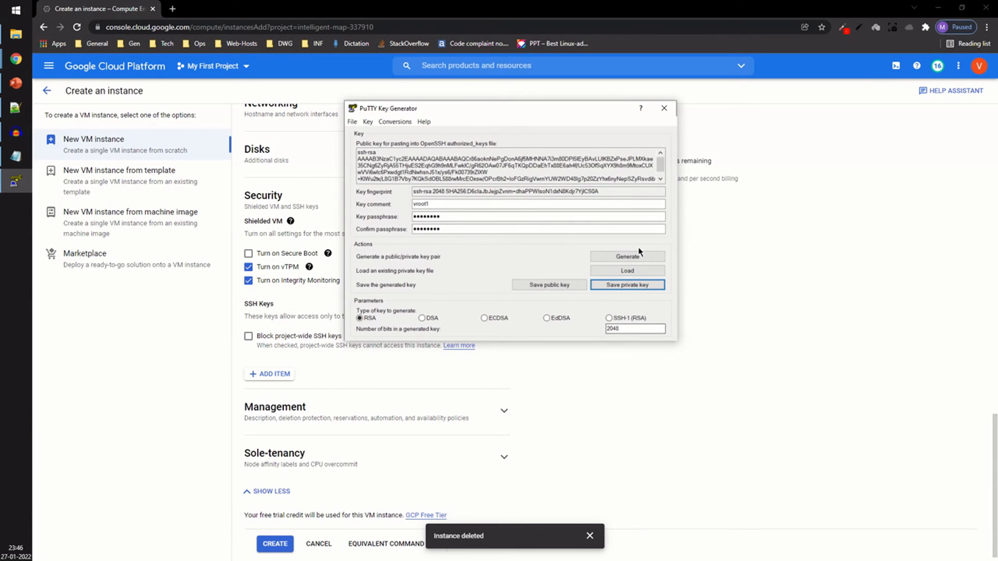
Step: Select and copy the full public key text for pasting into OpenSSH authorized_keys
{"action": "left_click_drag", "start_coordinate": [661, 167], "coordinate": [661, 179]}
{"action": "left_click", "coordinate": [570, 182]}
{"action": "left_click_drag", "start_coordinate": [570, 182], "coordinate": [359, 151]}
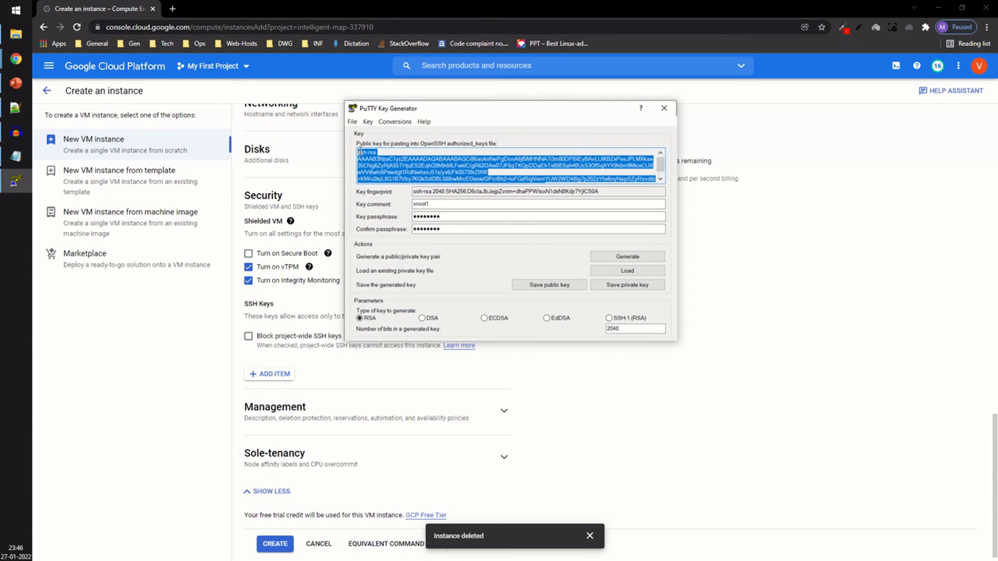
{"action": "right_click", "coordinate": [367, 160]}
{"action": "left_click", "coordinate": [383, 180]}
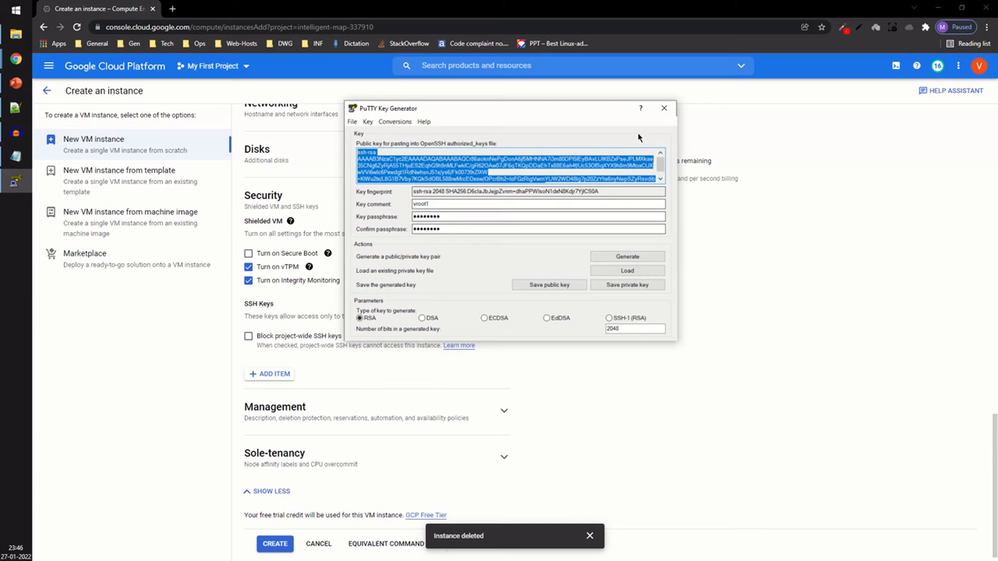
Step: Close PuTTYgen and paste the copied public key into a new SSH key item in the instance's Security settings
{"action": "left_click", "coordinate": [658, 112]}
{"action": "scroll", "coordinate": [394, 364], "scroll_direction": "down", "scroll_amount": 1}
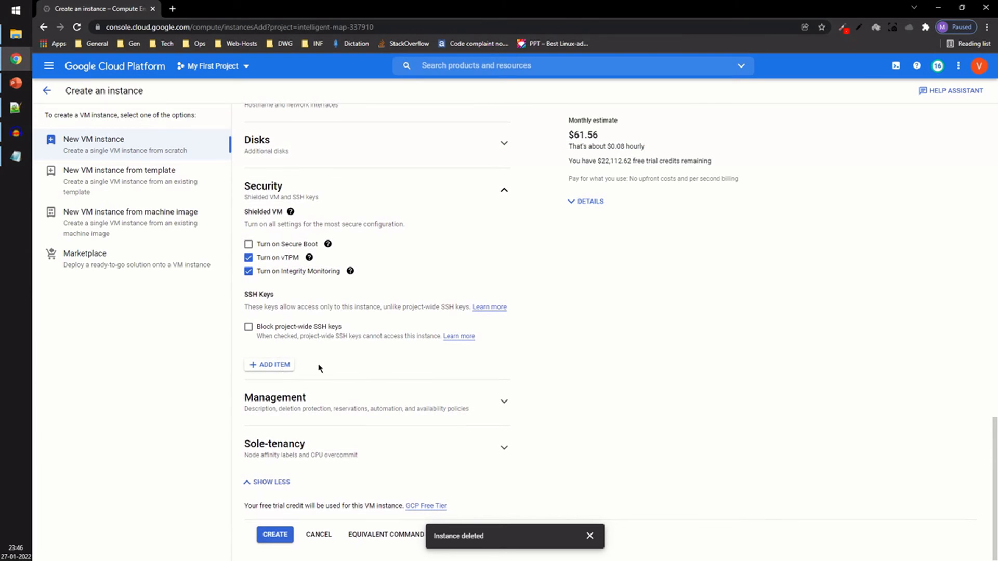
{"action": "left_click", "coordinate": [275, 366]}
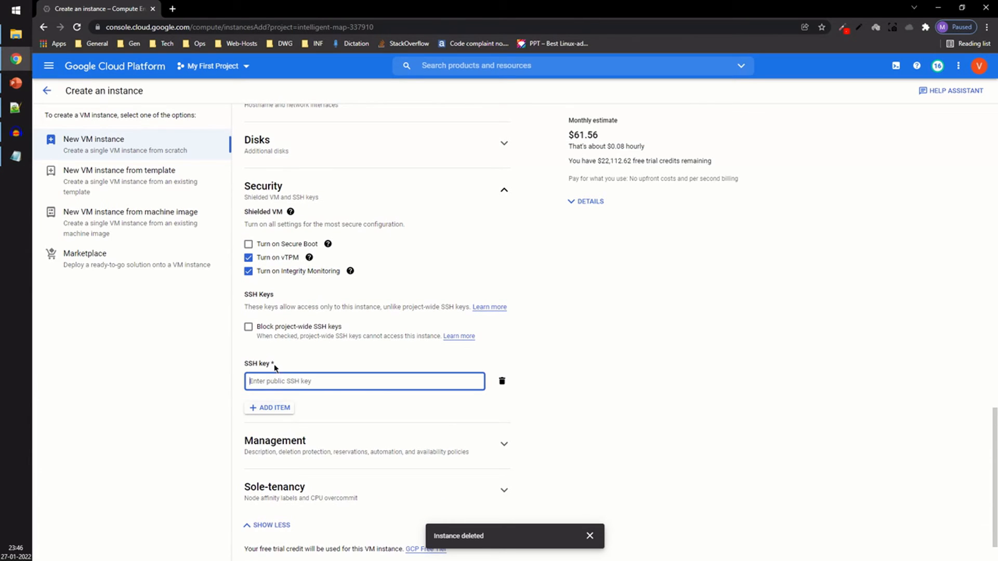
{"action": "key", "text": "ctrl+v"}
{"action": "key", "text": "Home"}
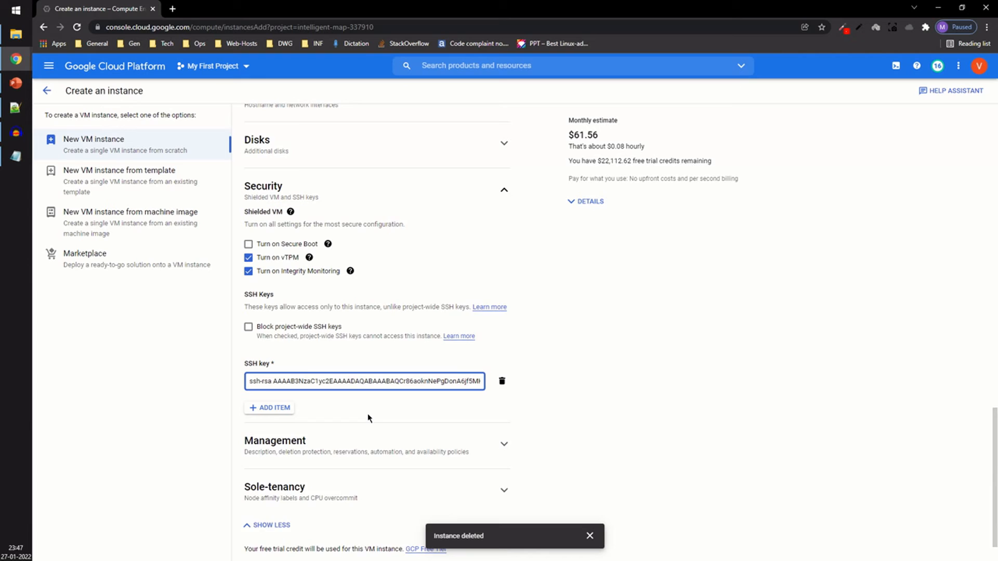
Step: Review the instance settings from name and region through boot disk, access scopes and the SSH key
{"action": "scroll", "coordinate": [369, 416], "scroll_direction": "down", "scroll_amount": 1}
{"action": "scroll", "coordinate": [369, 417], "scroll_direction": "up", "scroll_amount": 15}
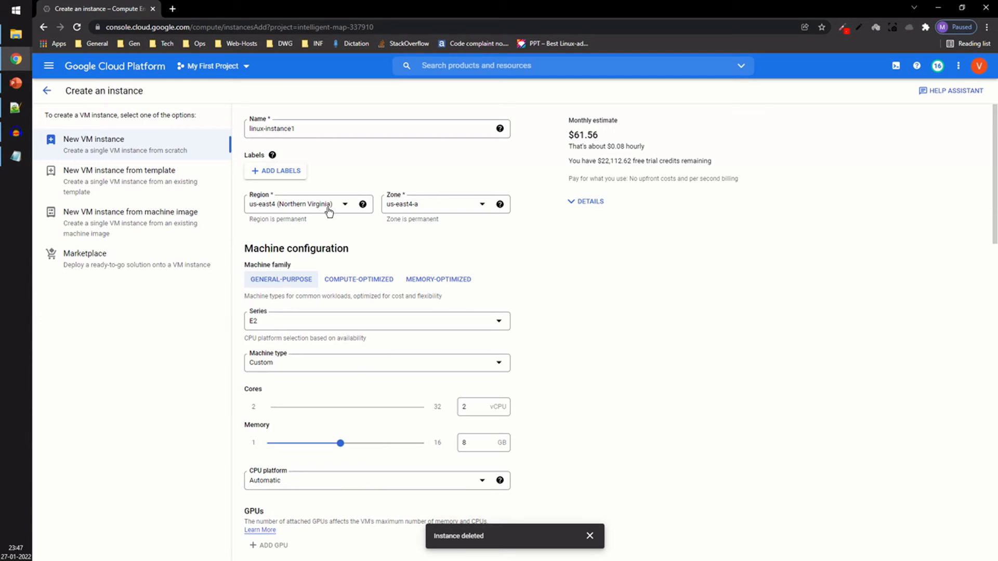
{"action": "scroll", "coordinate": [588, 379], "scroll_direction": "down", "scroll_amount": 2}
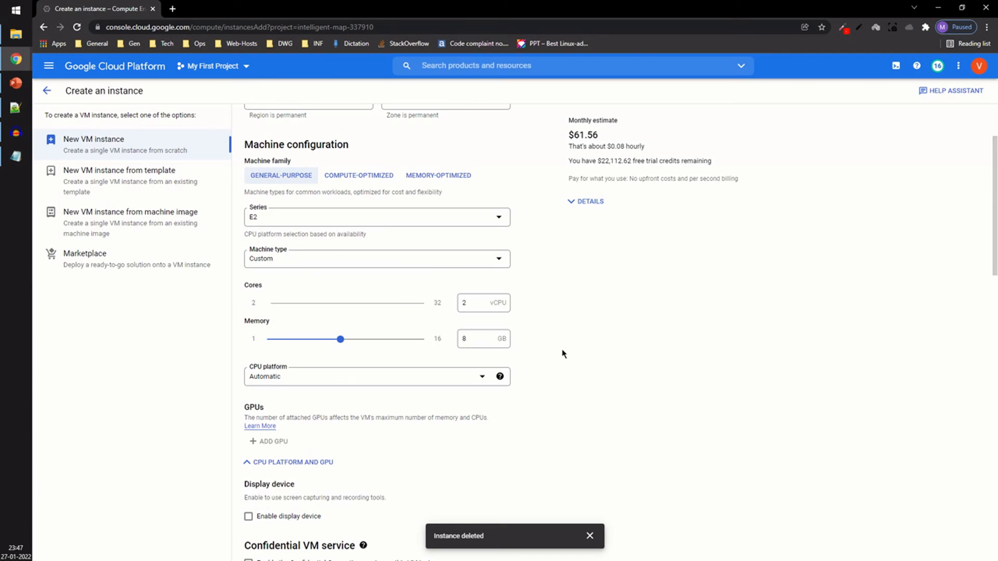
{"action": "scroll", "coordinate": [563, 353], "scroll_direction": "down", "scroll_amount": 3}
{"action": "scroll", "coordinate": [564, 353], "scroll_direction": "down", "scroll_amount": 5}
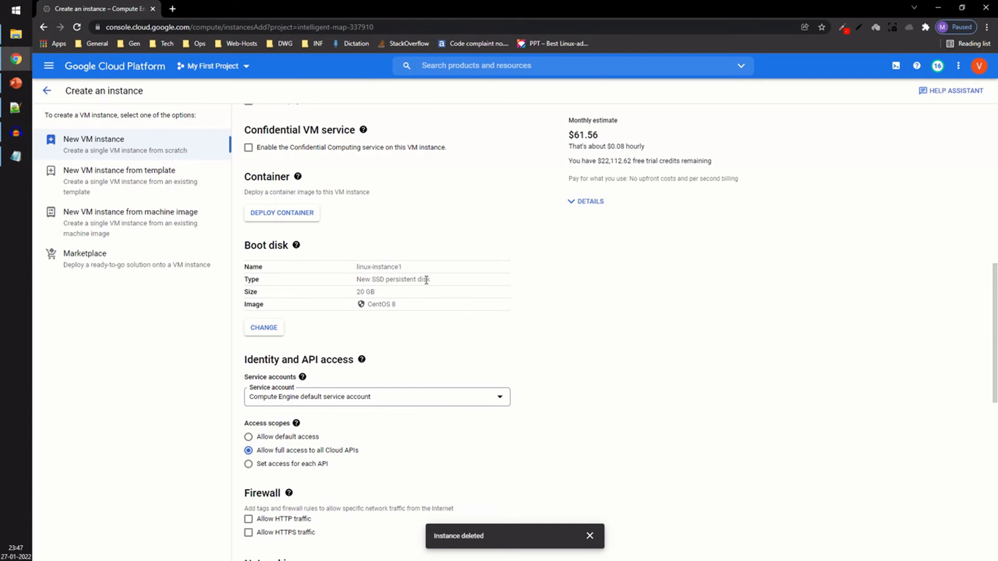
{"action": "scroll", "coordinate": [553, 334], "scroll_direction": "down", "scroll_amount": 3}
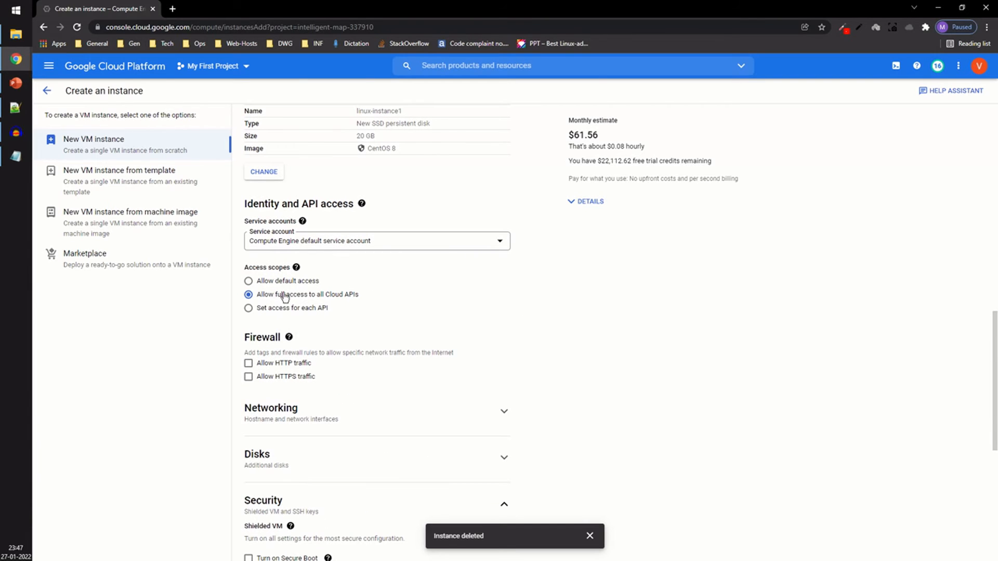
{"action": "scroll", "coordinate": [583, 300], "scroll_direction": "down", "scroll_amount": 5}
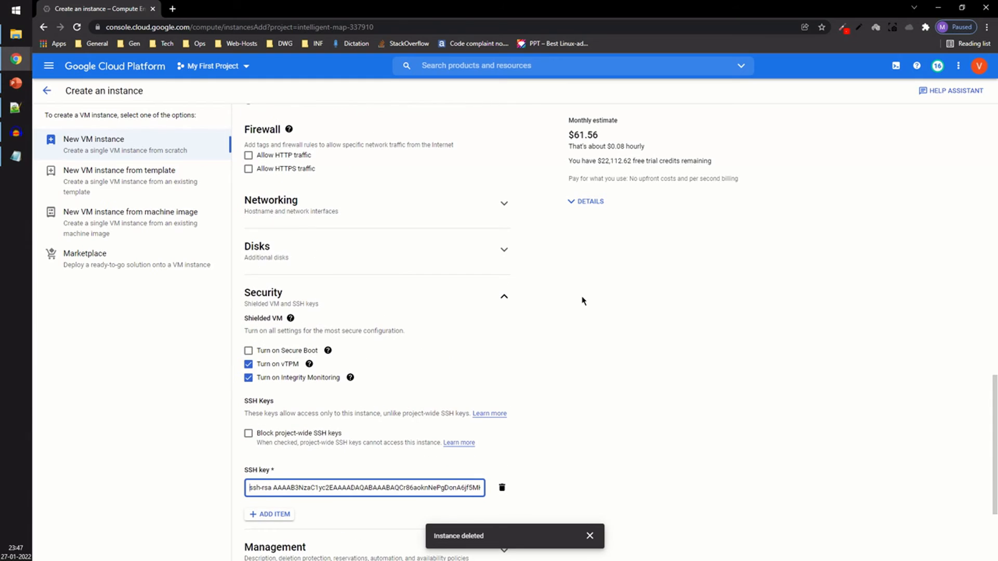
{"action": "scroll", "coordinate": [276, 440], "scroll_direction": "down", "scroll_amount": 2}
{"action": "scroll", "coordinate": [355, 404], "scroll_direction": "down", "scroll_amount": 1}
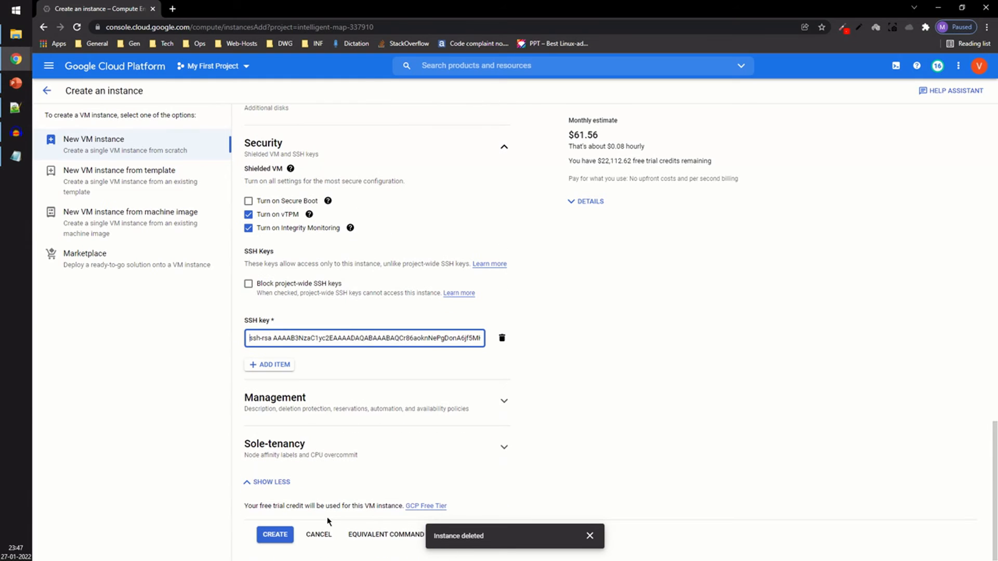
Step: Create the VM instance and copy linux-instance1's external IP address
{"action": "left_click", "coordinate": [277, 542]}
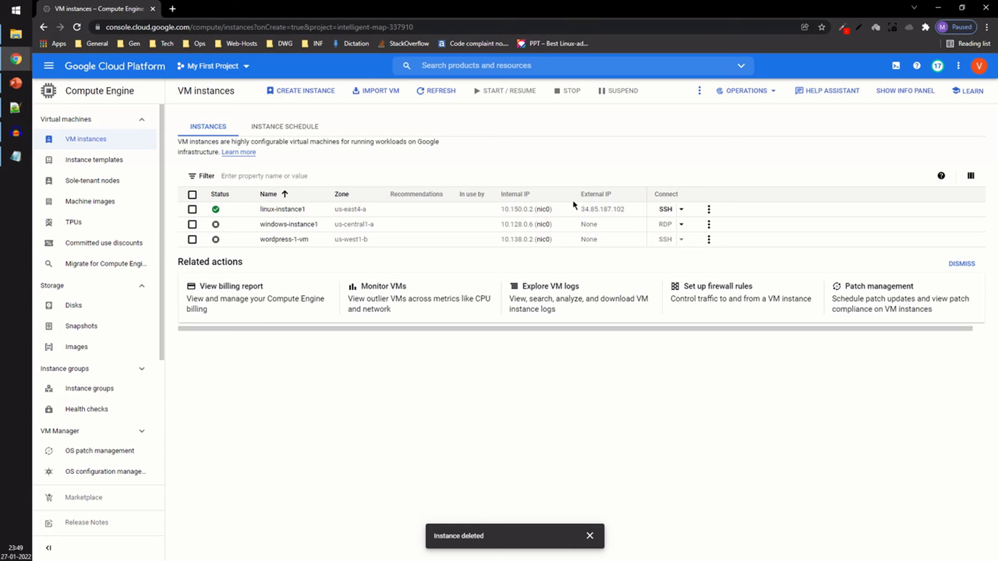
{"action": "left_click", "coordinate": [632, 209]}
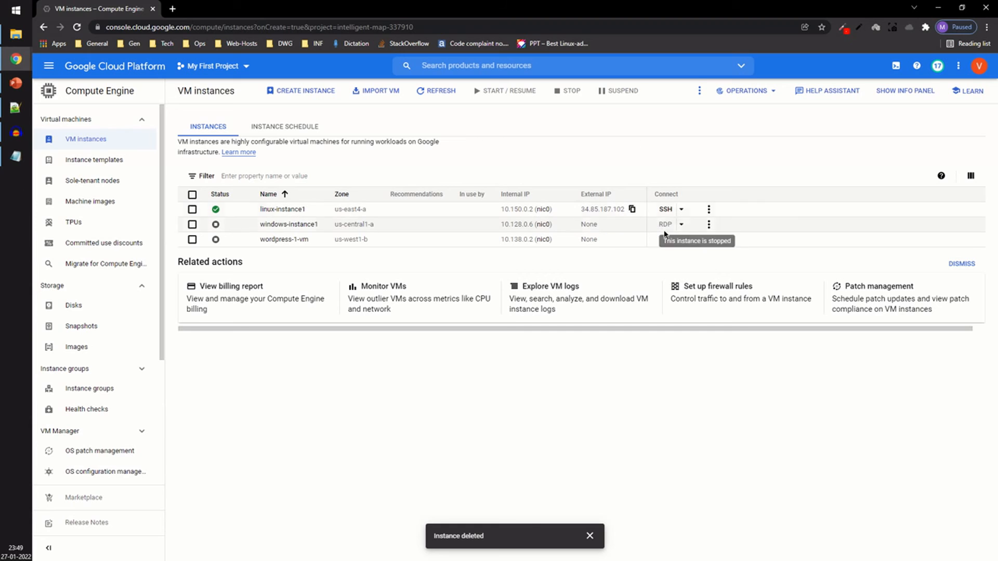
Step: Launch PuTTY from the Start menu search
{"action": "left_click", "coordinate": [21, 9]}
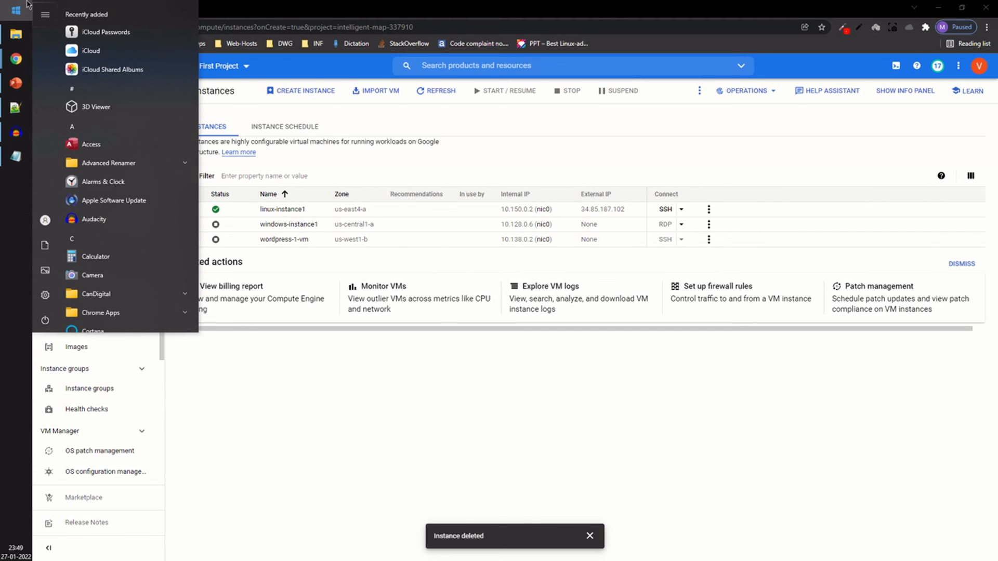
{"action": "type", "text": "putty"}
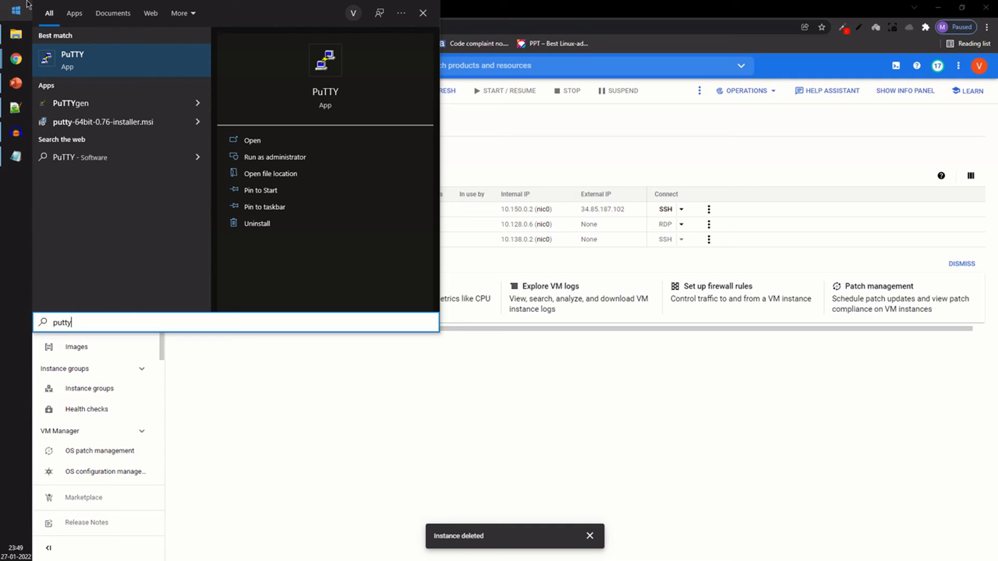
{"action": "left_click", "coordinate": [102, 68]}
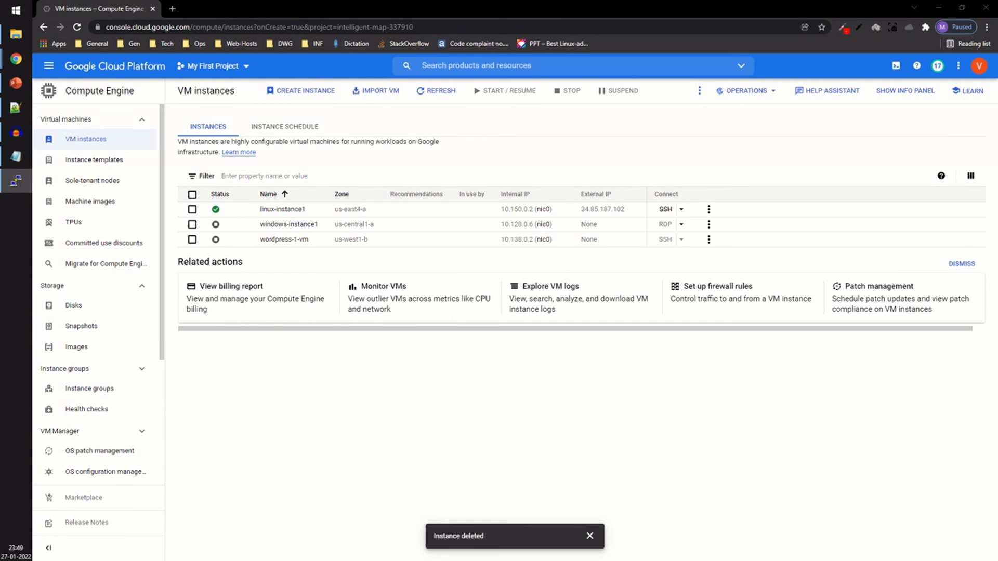
Step: Paste the instance's external IP as the host name and set the terminal font to Courier New 16-point
{"action": "left_click_drag", "start_coordinate": [517, 134], "coordinate": [528, 134]}
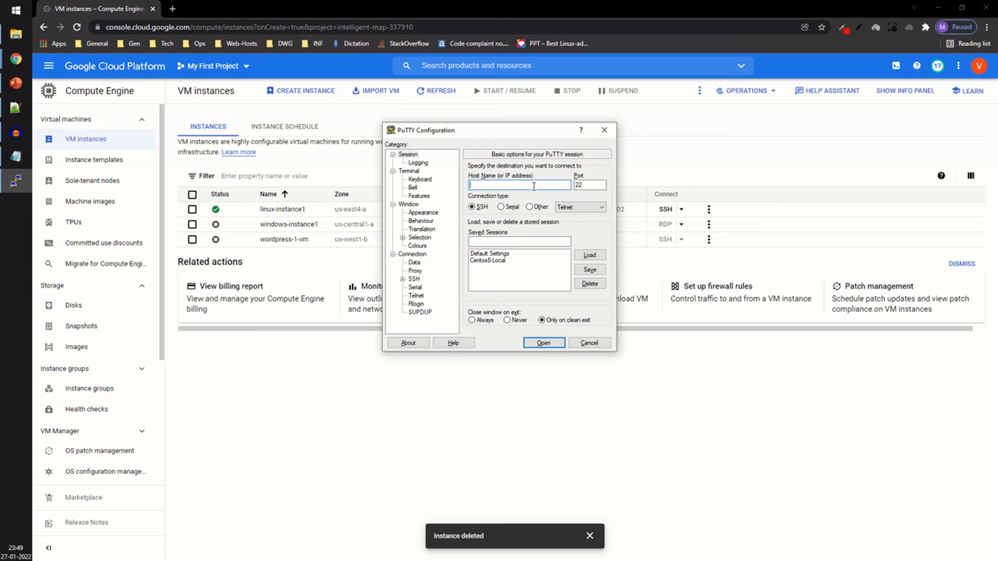
{"action": "key", "text": "ctrl+v"}
{"action": "left_click", "coordinate": [418, 213]}
{"action": "left_click", "coordinate": [588, 228]}
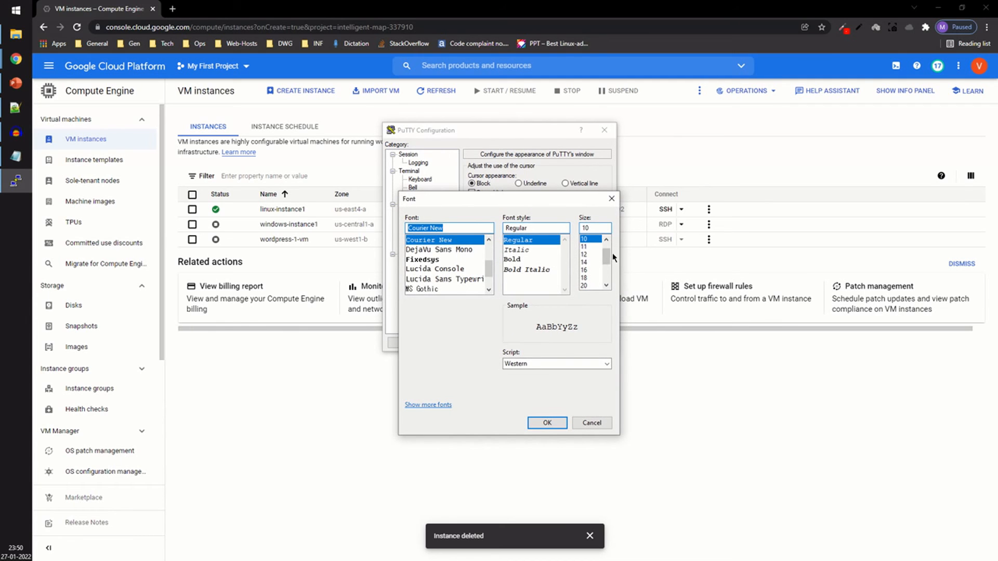
{"action": "left_click", "coordinate": [592, 270]}
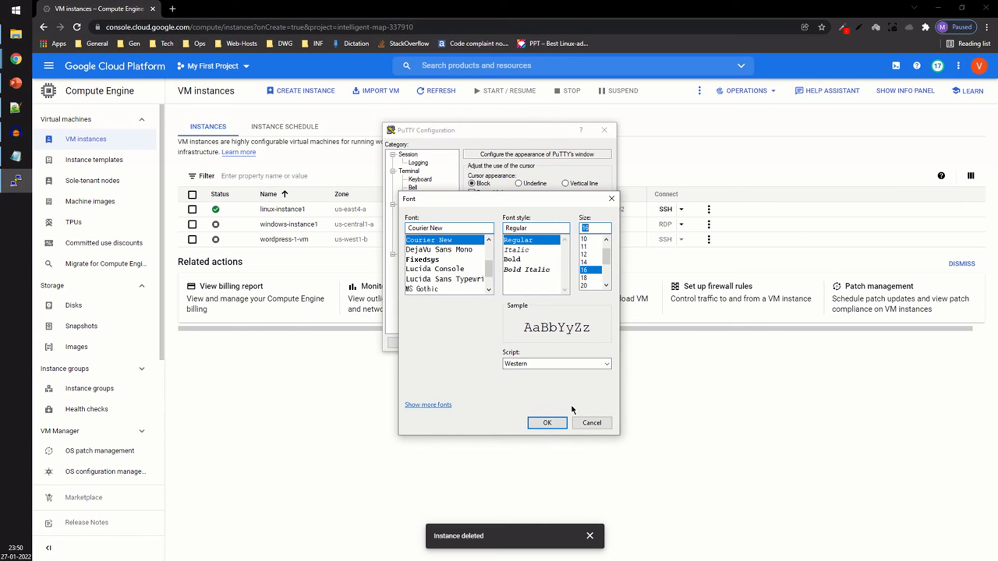
{"action": "left_click", "coordinate": [555, 424]}
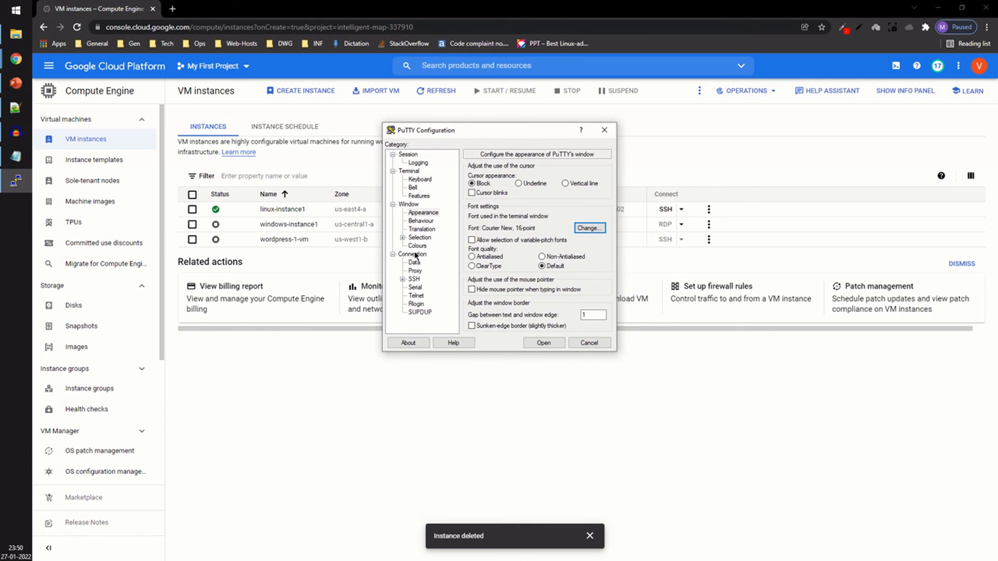
Step: Open the SSH authentication settings and enable agent forwarding
{"action": "left_click", "coordinate": [403, 280]}
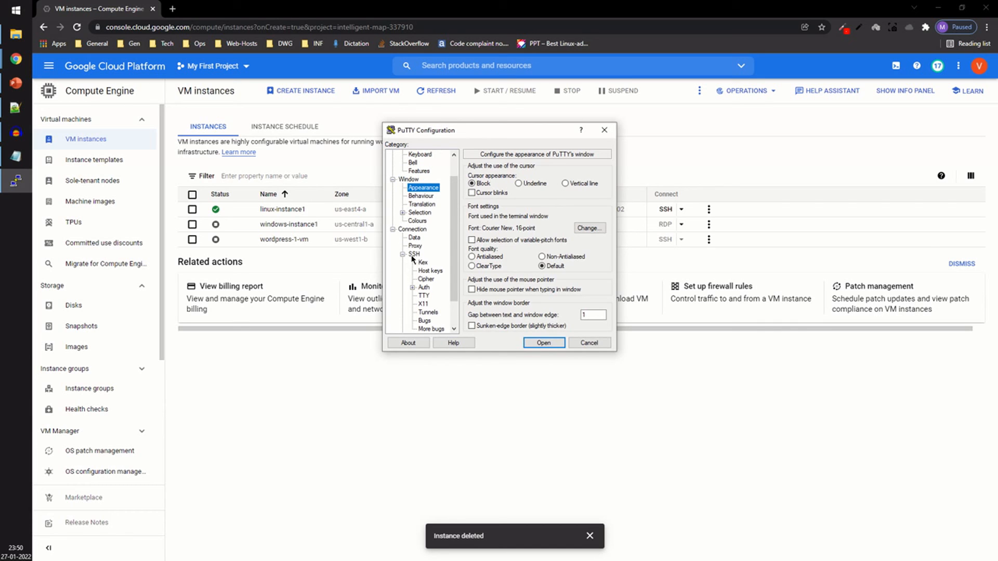
{"action": "left_click", "coordinate": [423, 288]}
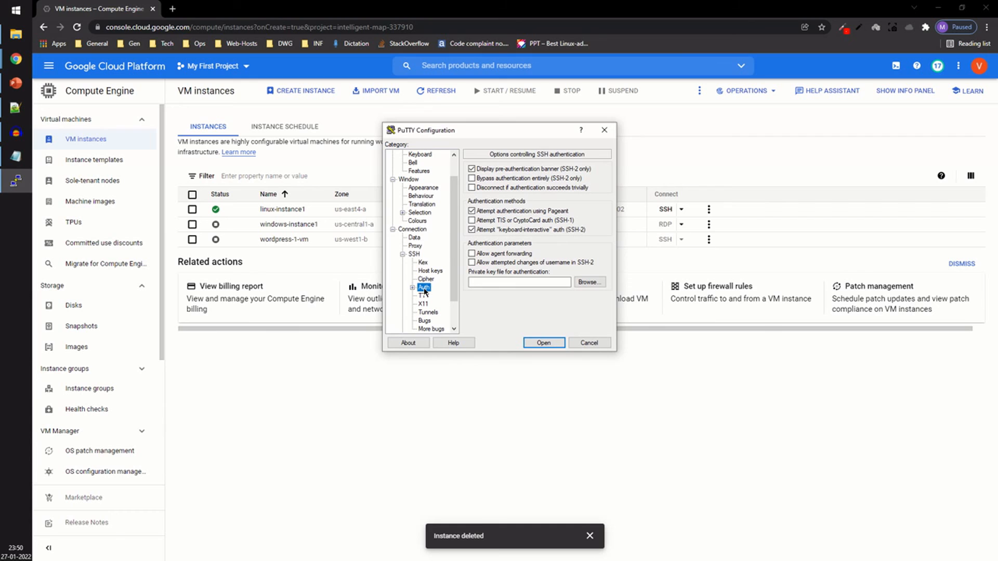
{"action": "left_click", "coordinate": [484, 254]}
Step: Browse to the Desktop and select GCP-Priv-Key.ppk as the private key file for authentication
{"action": "left_click", "coordinate": [555, 283]}
{"action": "left_click", "coordinate": [591, 283]}
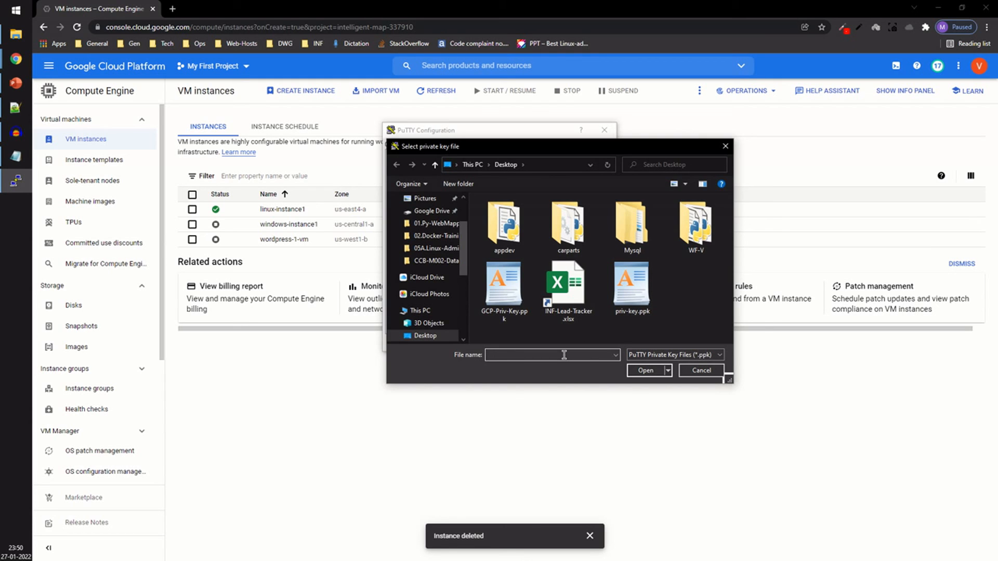
{"action": "type", "text": "GCP"}
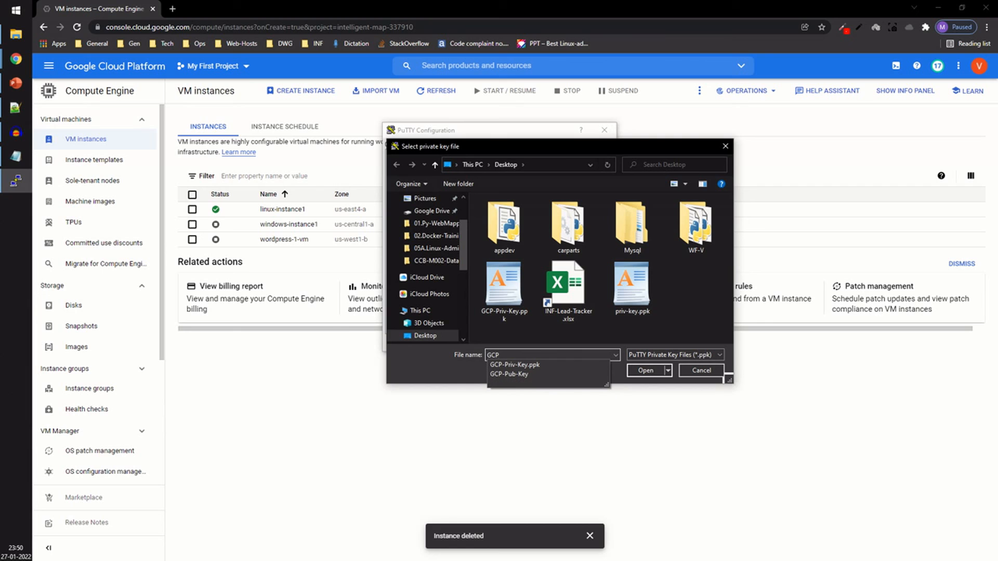
{"action": "left_click", "coordinate": [531, 376]}
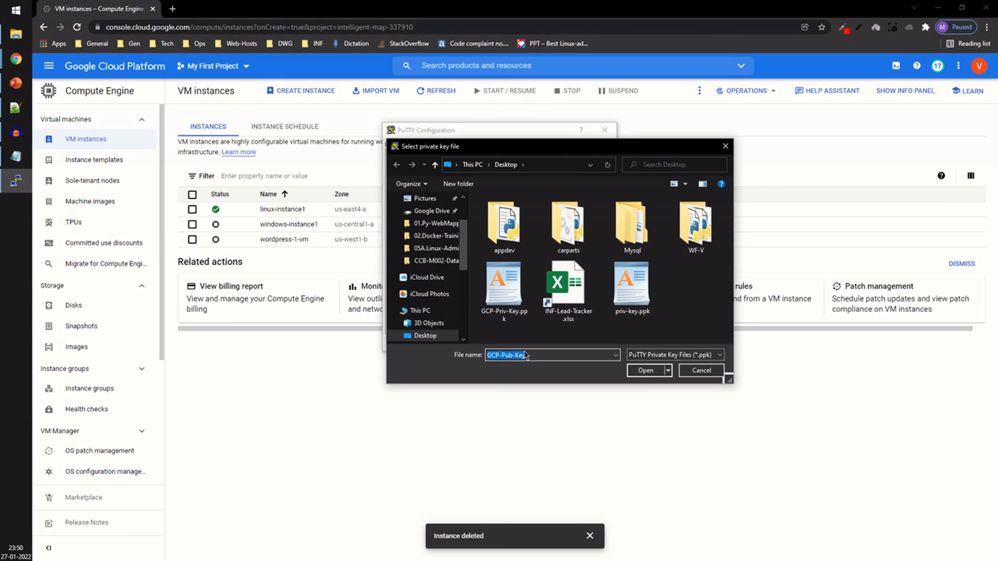
{"action": "left_click", "coordinate": [554, 355]}
{"action": "key", "text": "BackSpace"}
{"action": "key", "text": "BackSpace"}
{"action": "key", "text": "BackSpace"}
{"action": "key", "text": "BackSpace"}
{"action": "key", "text": "BackSpace"}
{"action": "key", "text": "BackSpace"}
{"action": "key", "text": "BackSpace"}
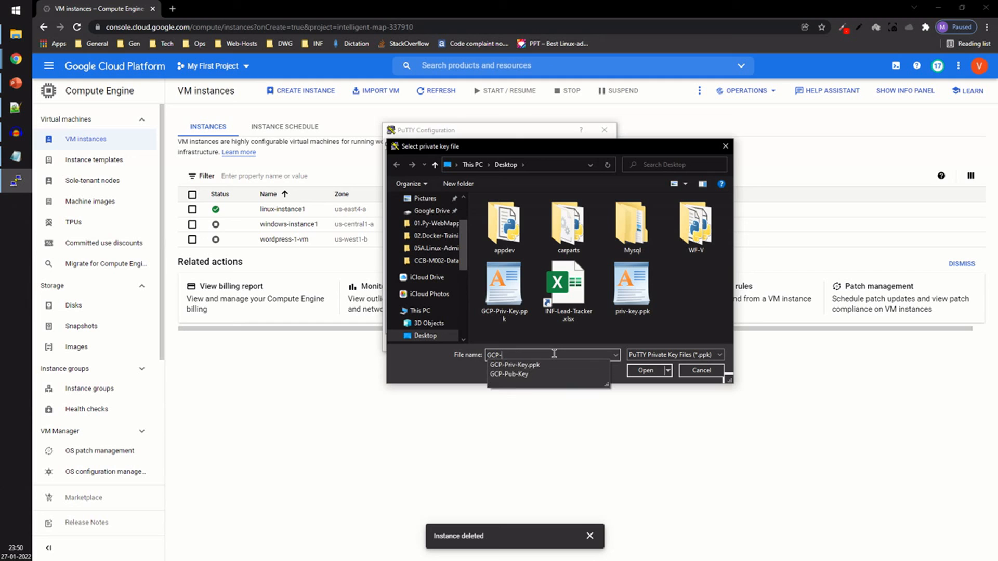
{"action": "double_click", "coordinate": [496, 293]}
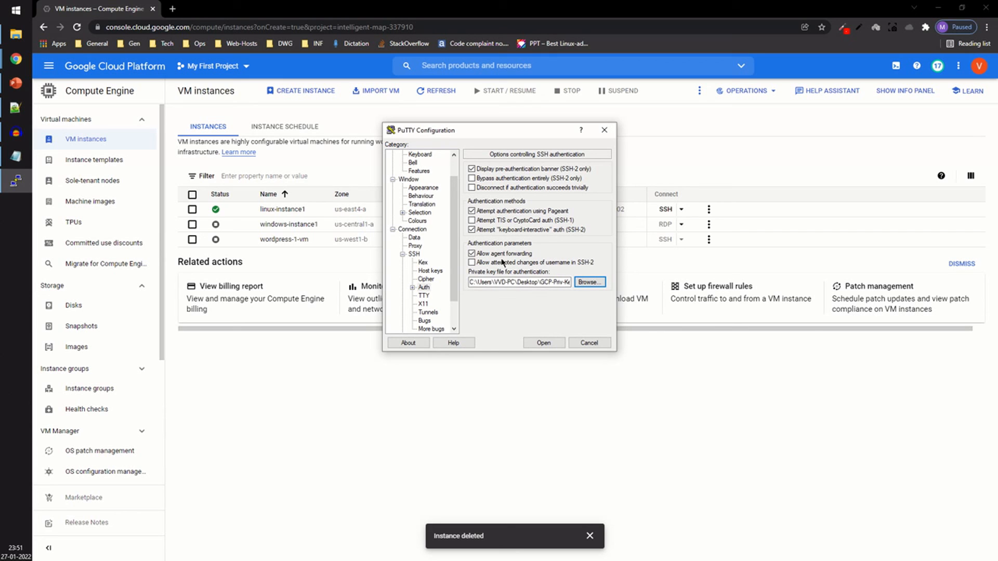
{"action": "left_click", "coordinate": [591, 282]}
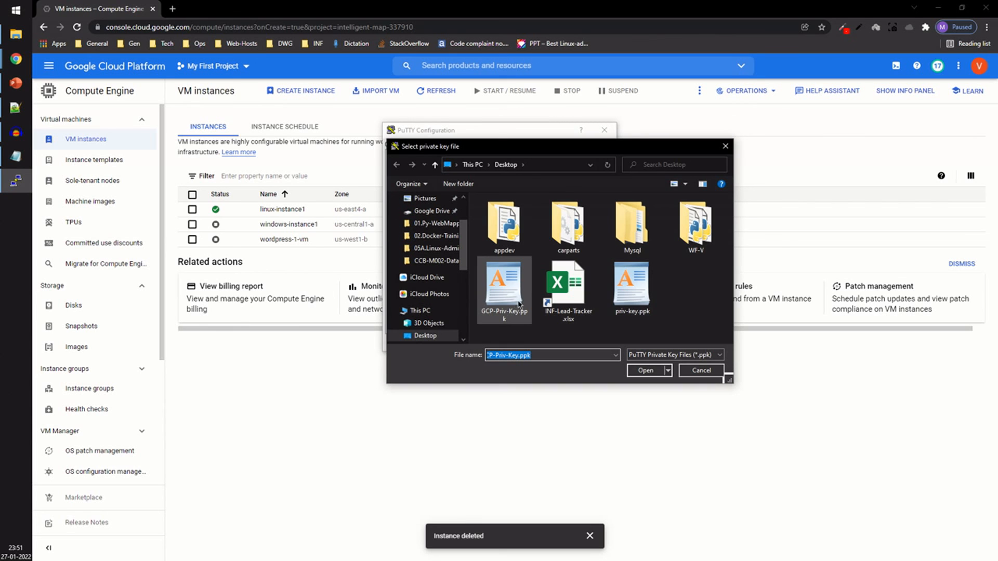
{"action": "double_click", "coordinate": [515, 304]}
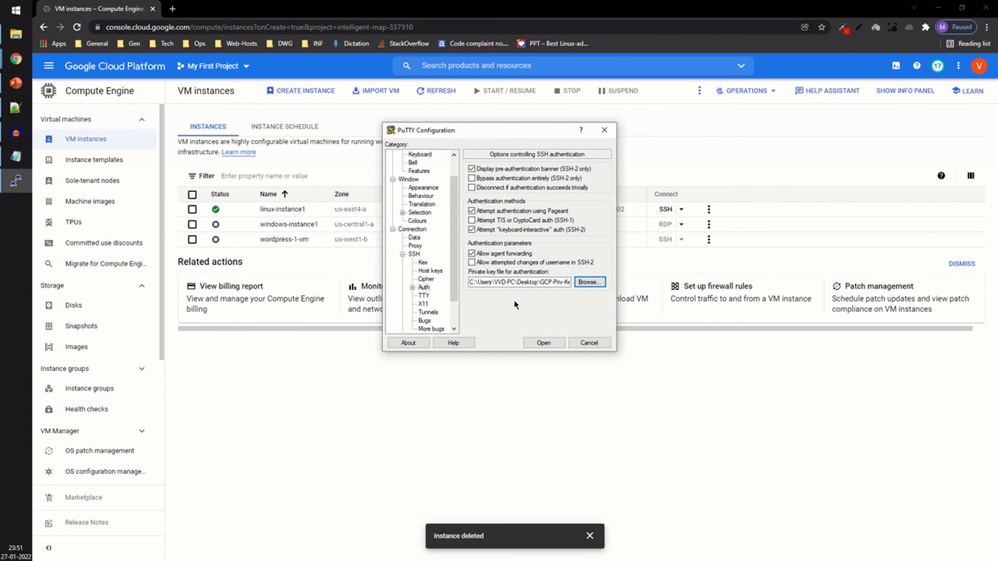
Step: Open the SSH connection and accept the server's host key
{"action": "left_click", "coordinate": [543, 343]}
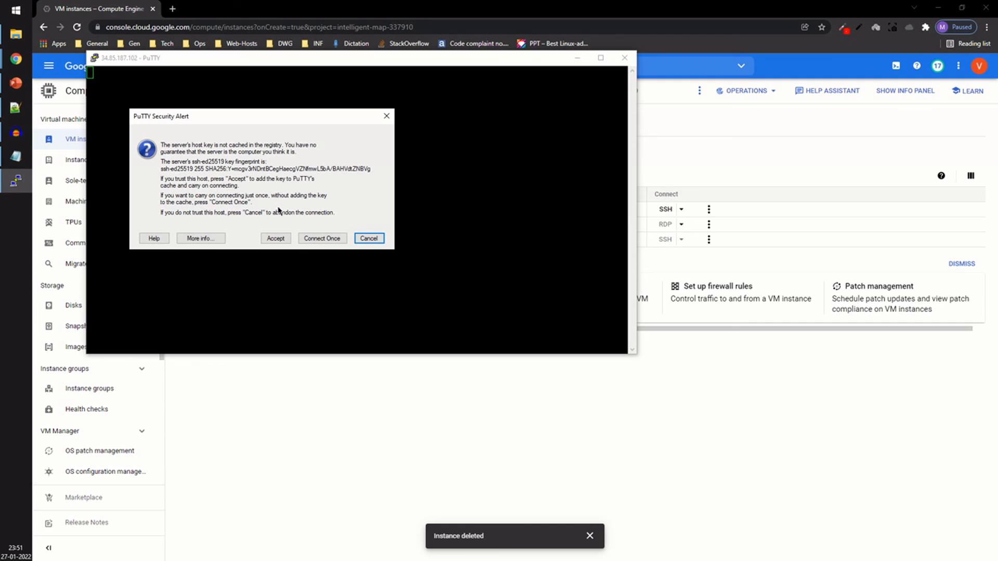
{"action": "left_click", "coordinate": [277, 239]}
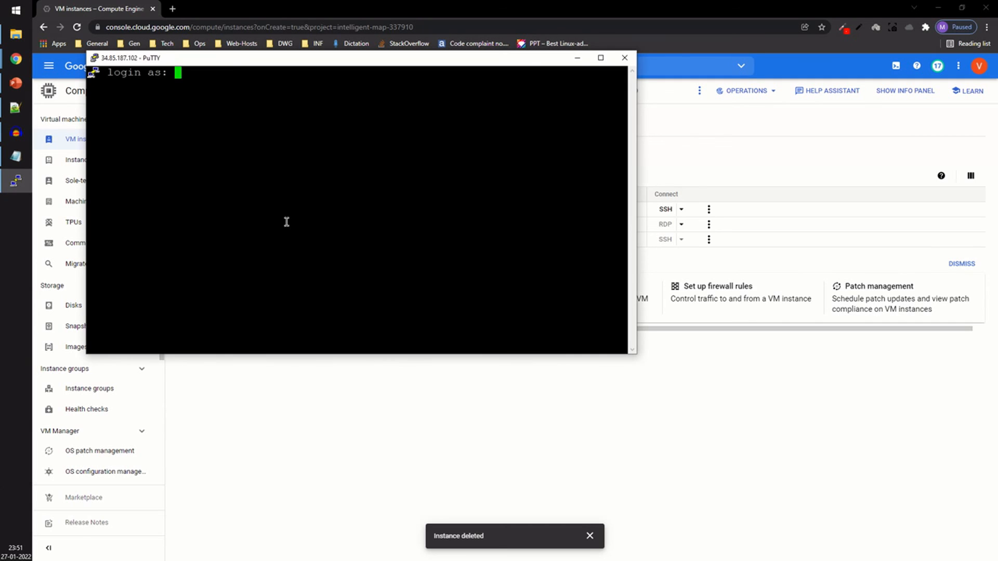
Step: Maximize the session window and log in as vroot1, submitting an empty passphrase for the key
{"action": "left_click", "coordinate": [601, 57]}
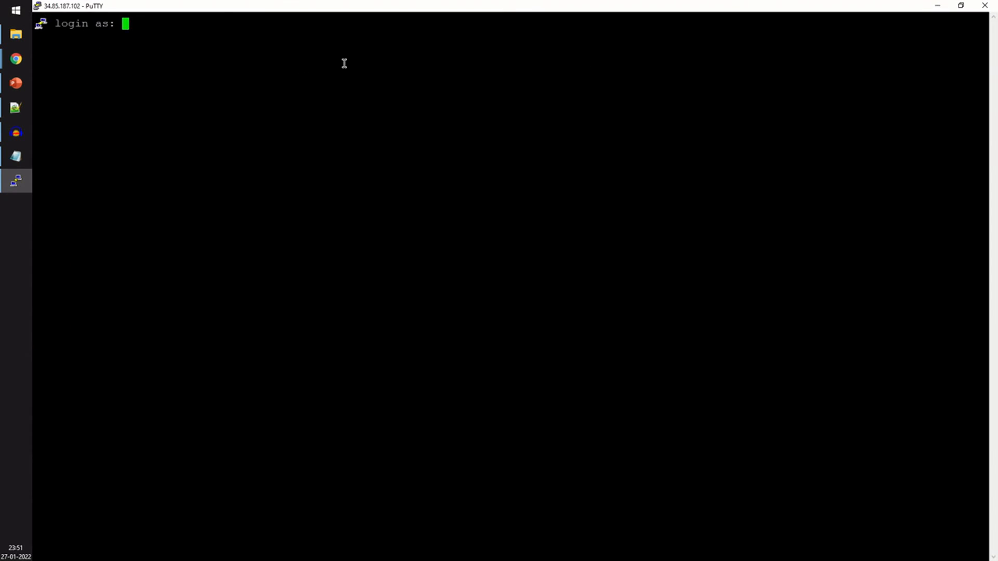
{"action": "type", "text": "vroot1"}
{"action": "key", "text": "Return"}
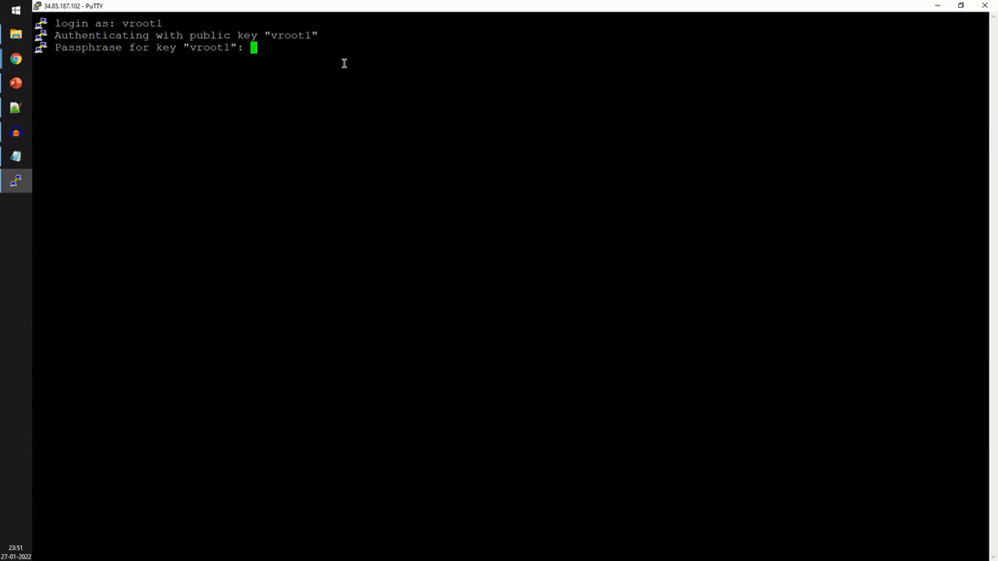
{"action": "key", "text": "Return"}
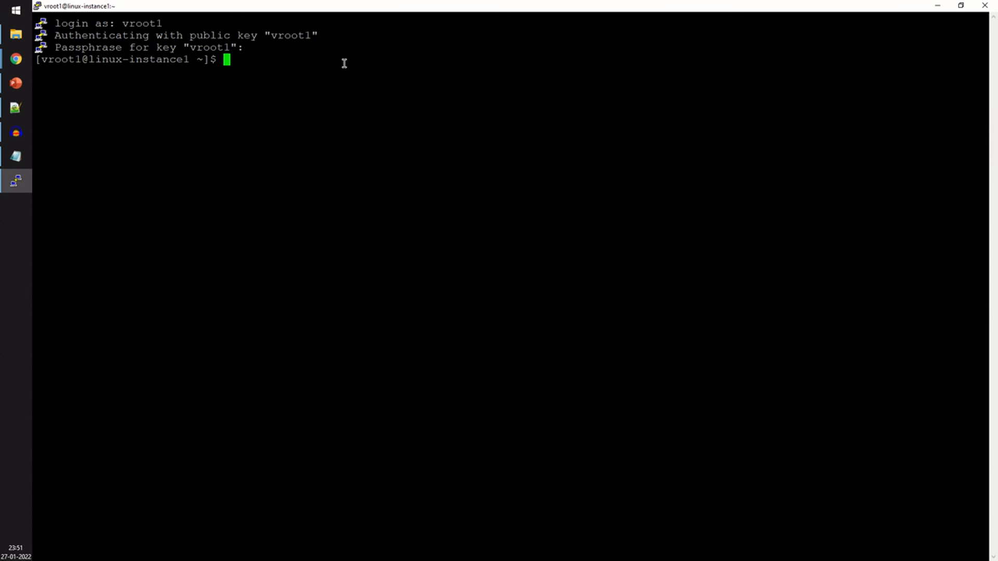
Step: Display the /etc/os-release file with more, correcting the mistyped file name
{"action": "key", "text": "Return"}
{"action": "key", "text": "Return"}
{"action": "type", "text": "more"}
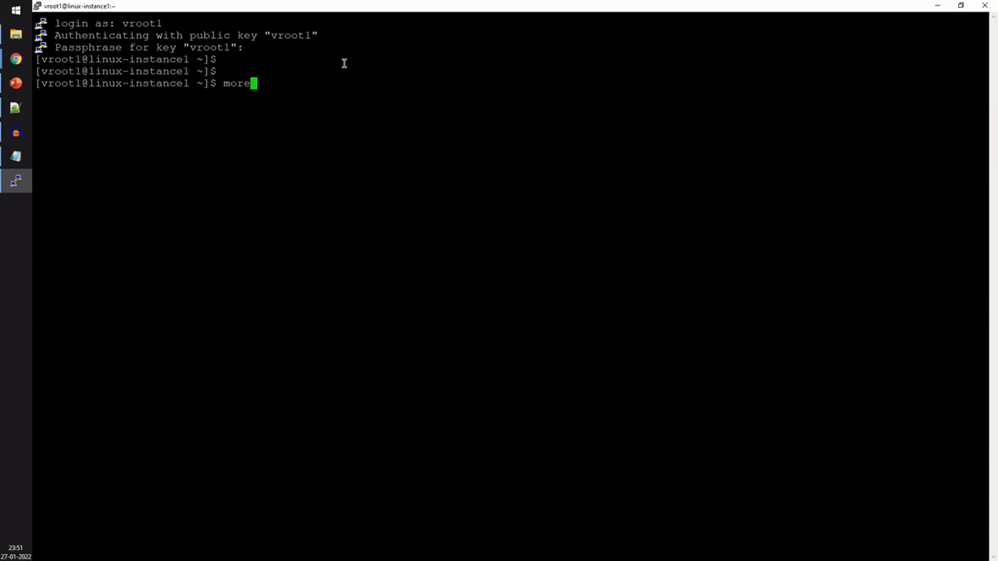
{"action": "type", "text": " /etc/os-relese"}
{"action": "key", "text": "Return"}
{"action": "key", "text": "Up"}
{"action": "key", "text": "BackSpace"}
{"action": "key", "text": "BackSpace"}
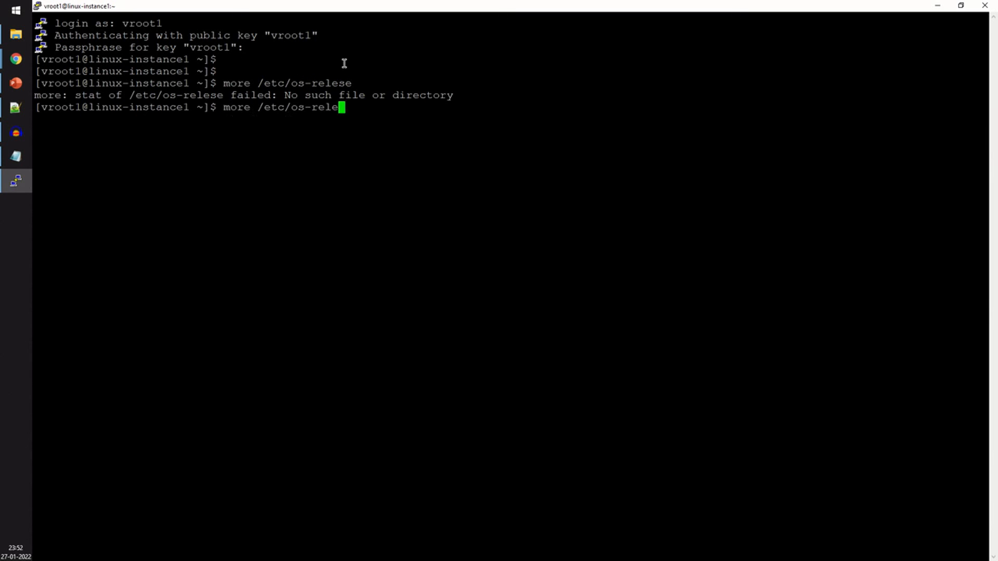
{"action": "type", "text": "ase"}
{"action": "key", "text": "Return"}
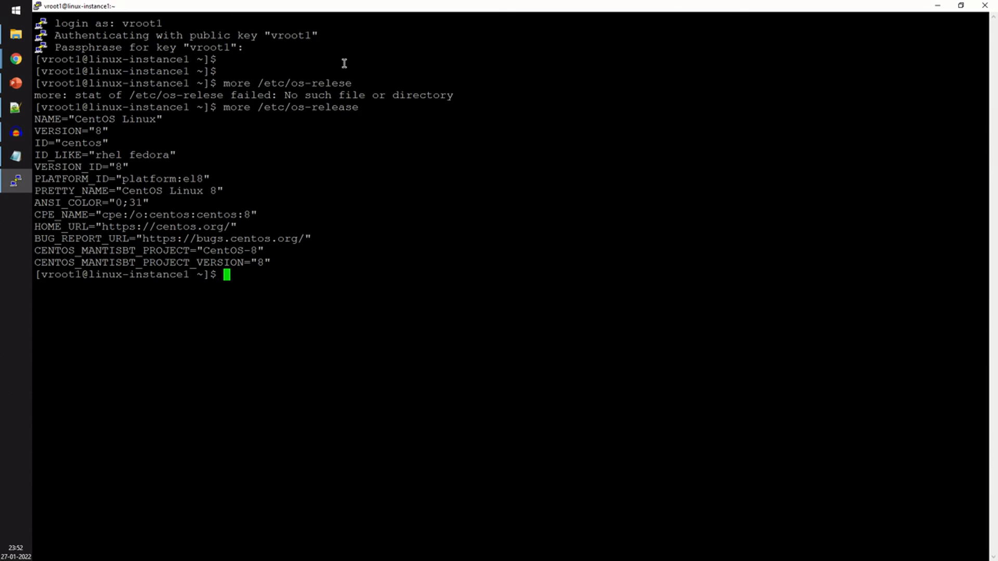
Step: Switch to a root shell with sudo -s and run id to check the identity
{"action": "left_click_drag", "start_coordinate": [69, 121], "coordinate": [152, 120]}
{"action": "double_click", "coordinate": [156, 119]}
{"action": "triple_click", "coordinate": [104, 131]}
{"action": "left_click", "coordinate": [121, 201]}
{"action": "type", "text": "udo -s"}
{"action": "key", "text": "Return"}
{"action": "type", "text": "root"}
{"action": "key", "text": "BackSpace"}
{"action": "key", "text": "BackSpace"}
{"action": "key", "text": "BackSpace"}
{"action": "key", "text": "BackSpace"}
{"action": "type", "text": "id"}
{"action": "key", "text": "Return"}
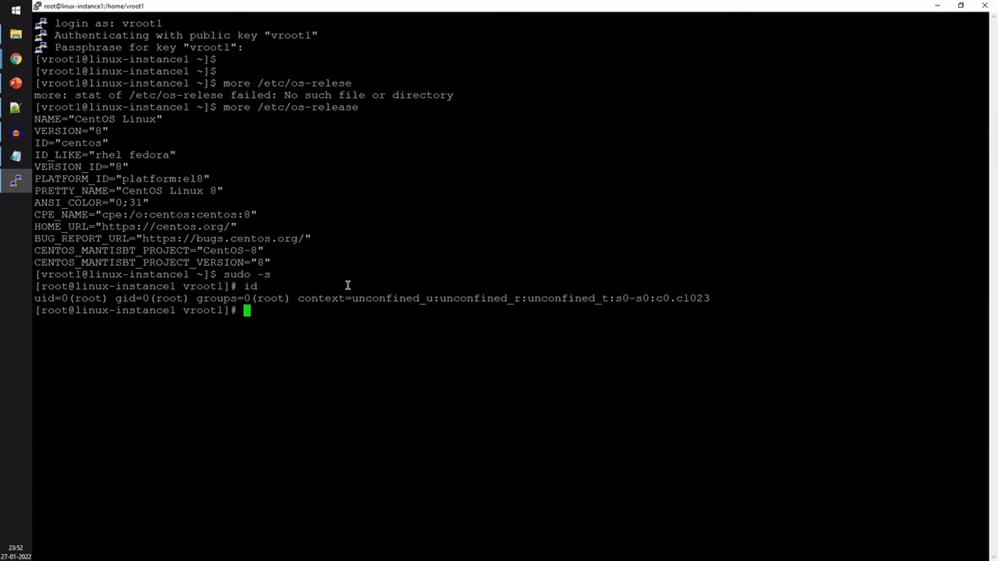
Step: Exit the root shell and run id again as the regular user
{"action": "left_click_drag", "start_coordinate": [35, 299], "coordinate": [185, 300]}
{"action": "left_click", "coordinate": [188, 311]}
{"action": "type", "text": "exit"}
{"action": "key", "text": "Return"}
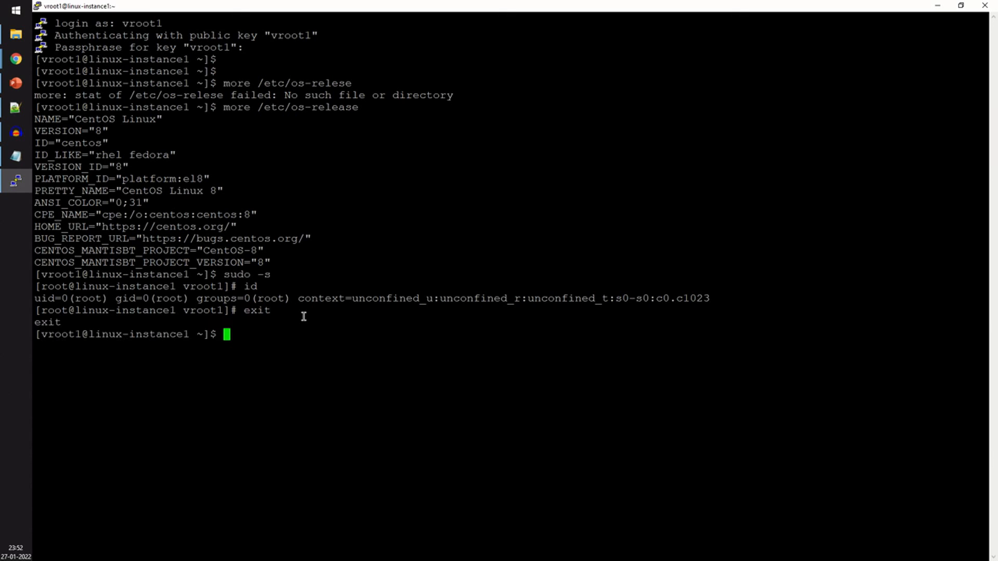
{"action": "type", "text": "id"}
{"action": "key", "text": "Return"}
Step: Switch from the terminal to PowerPoint
{"action": "left_click_drag", "start_coordinate": [90, 347], "coordinate": [139, 348]}
{"action": "left_click", "coordinate": [138, 347]}
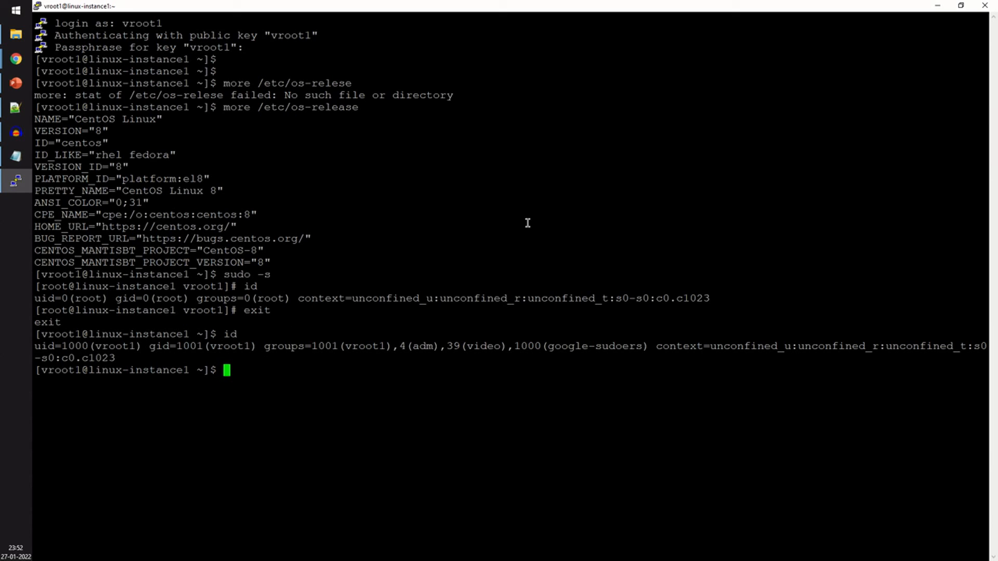
{"action": "key", "text": "alt+Tab"}
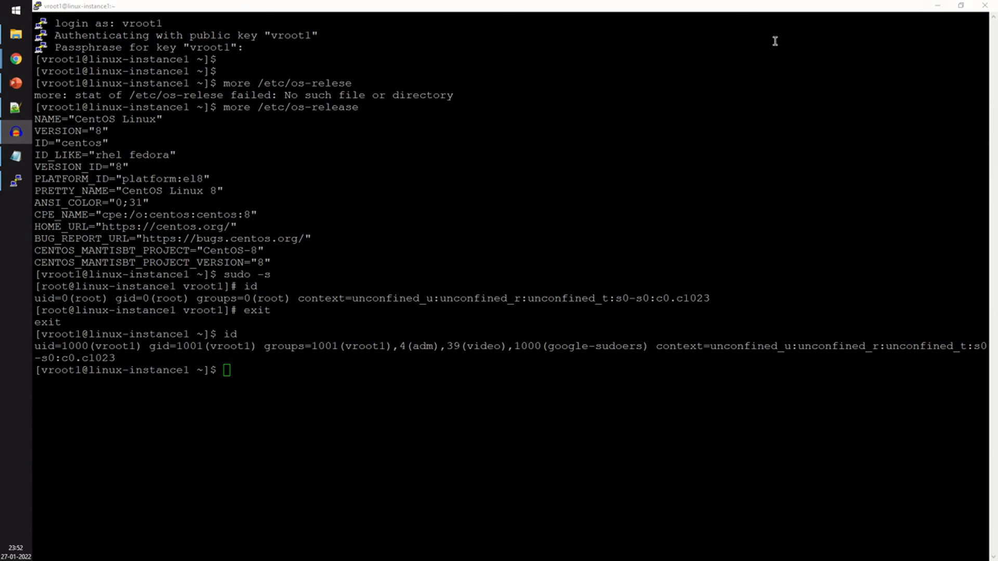
{"action": "left_click", "coordinate": [16, 83]}
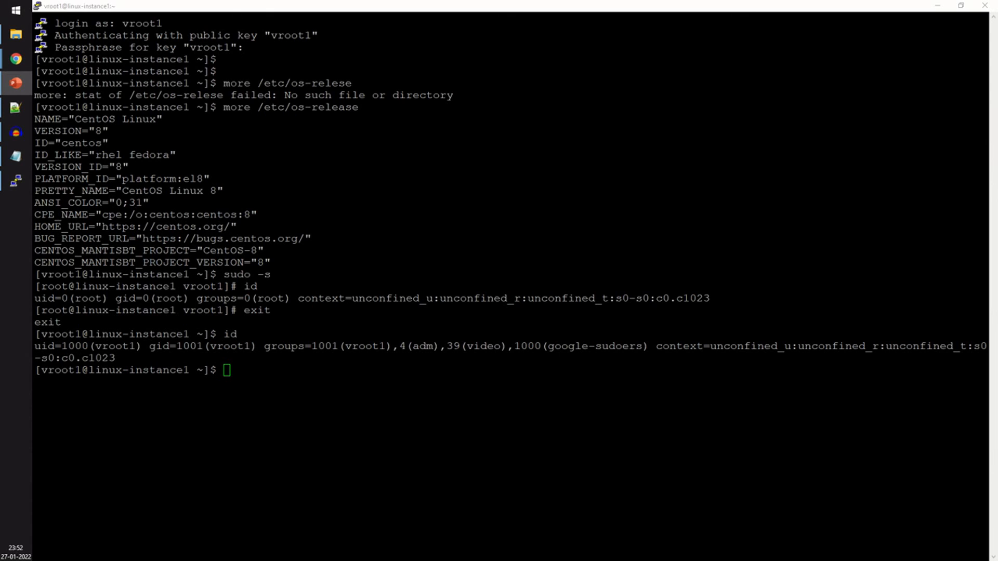